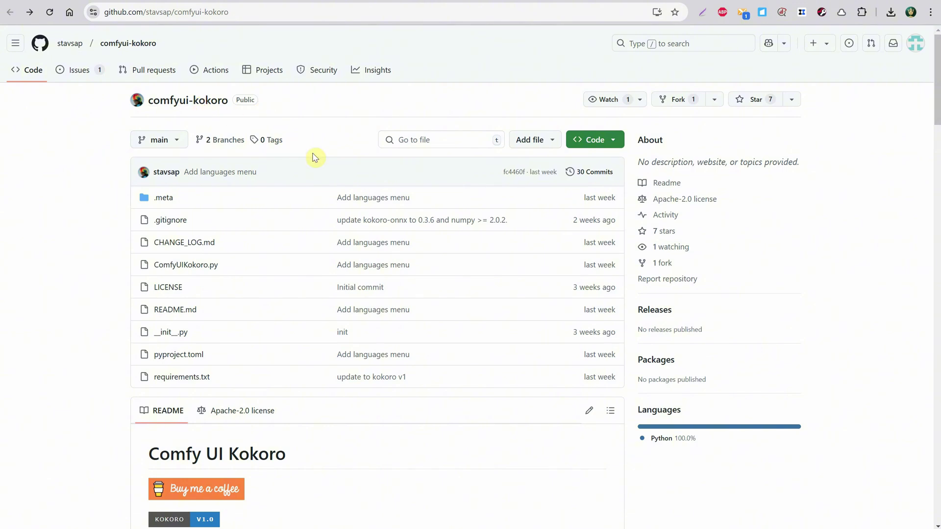
Open a command prompt in ComfyUI_windows_portable\ComfyUI\custom_nodes by typing cmd in the Explorer address bar
scroll(318, 157, down, 8)
scroll(644, 181, down, 3)
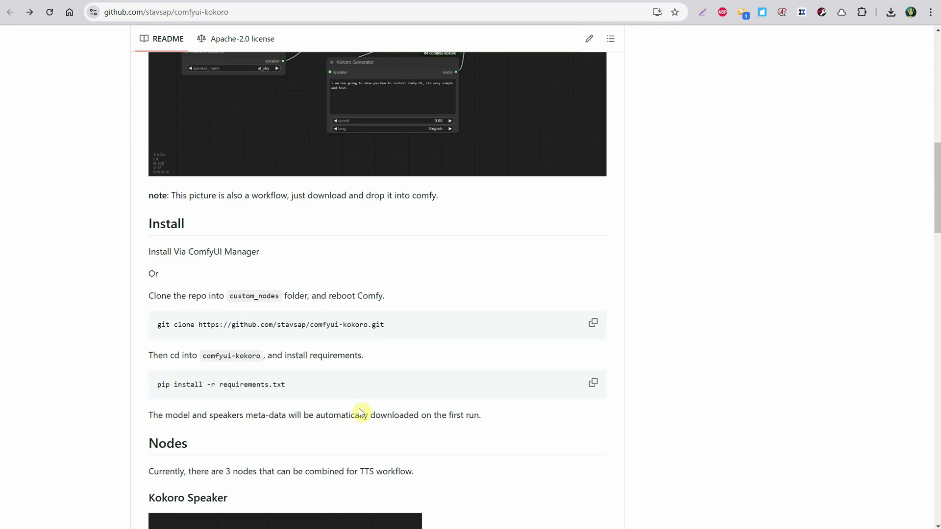
scroll(459, 372, up, 5)
scroll(466, 290, up, 6)
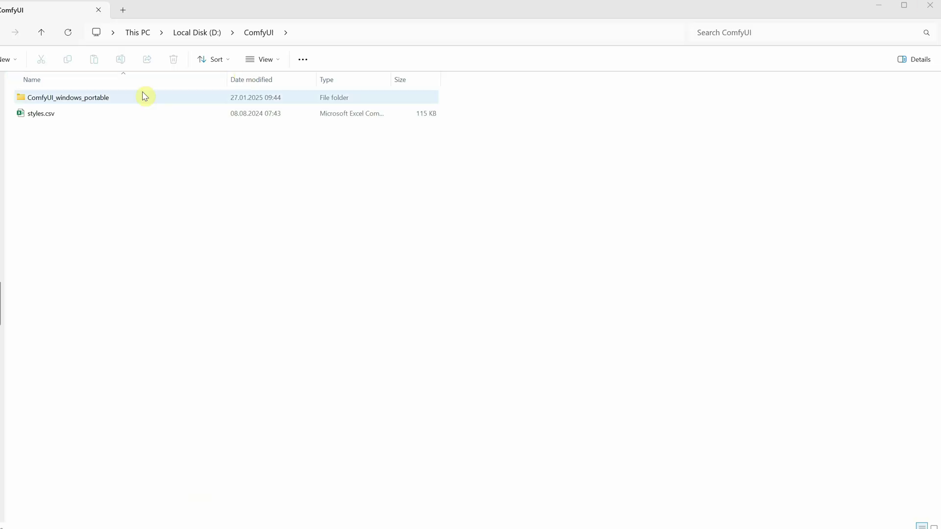
click(93, 101)
double_click(93, 101)
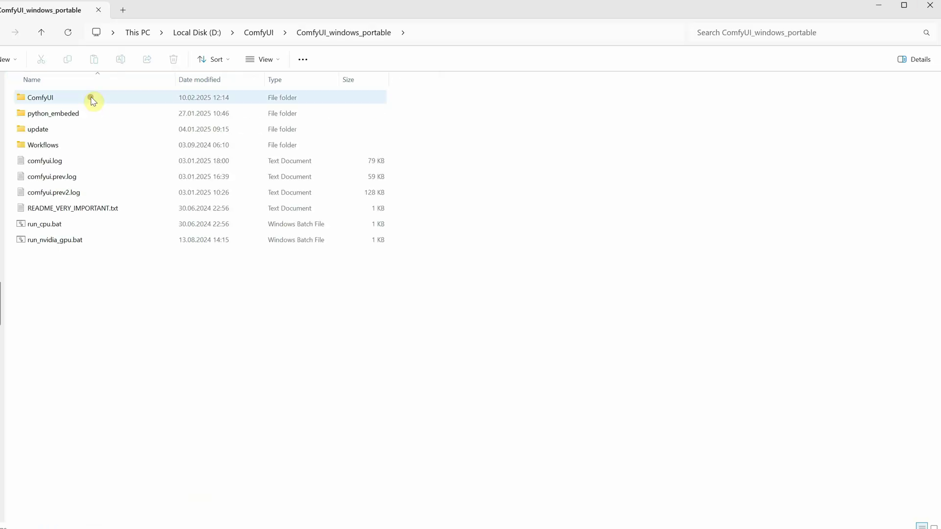
double_click(64, 99)
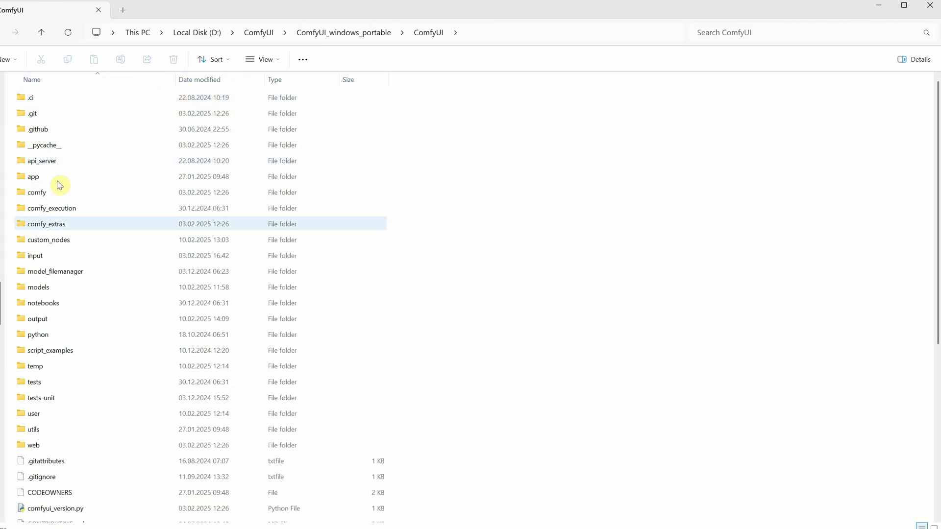
click(69, 242)
double_click(69, 241)
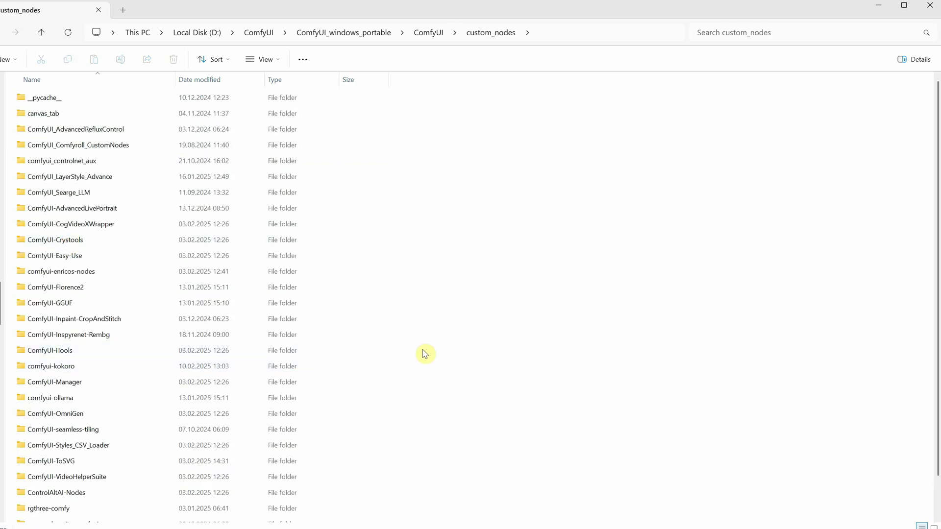
click(552, 31)
text(cmd)
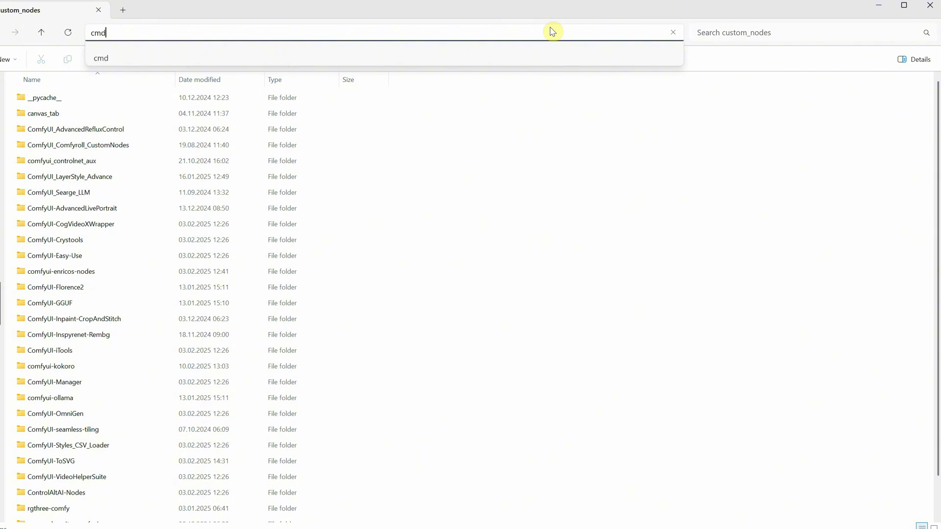
key(Return)
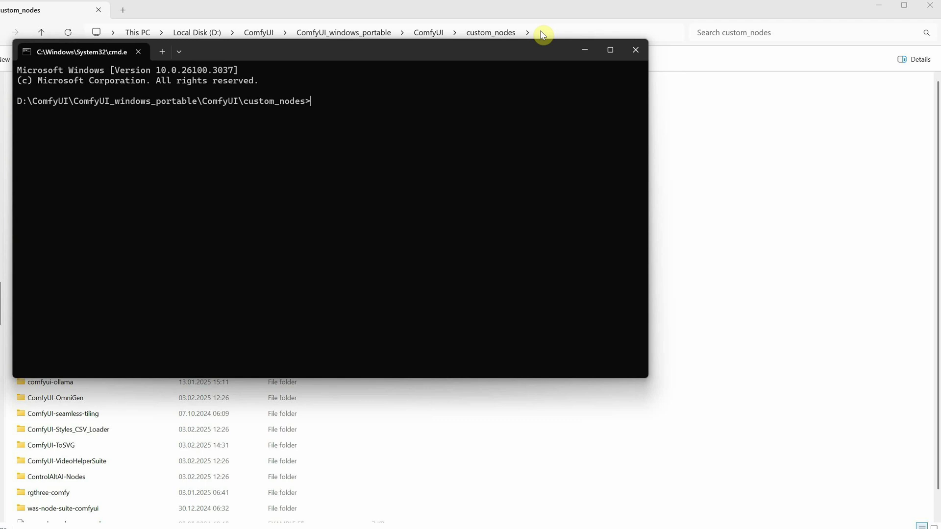
text(git clone https://github.com/stavsap/comfyui-kokoro.git)
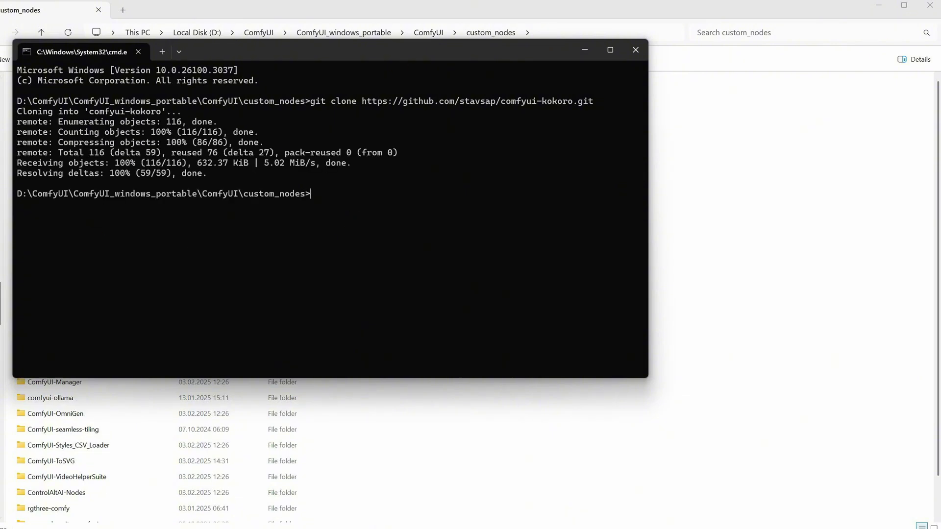
click(636, 50)
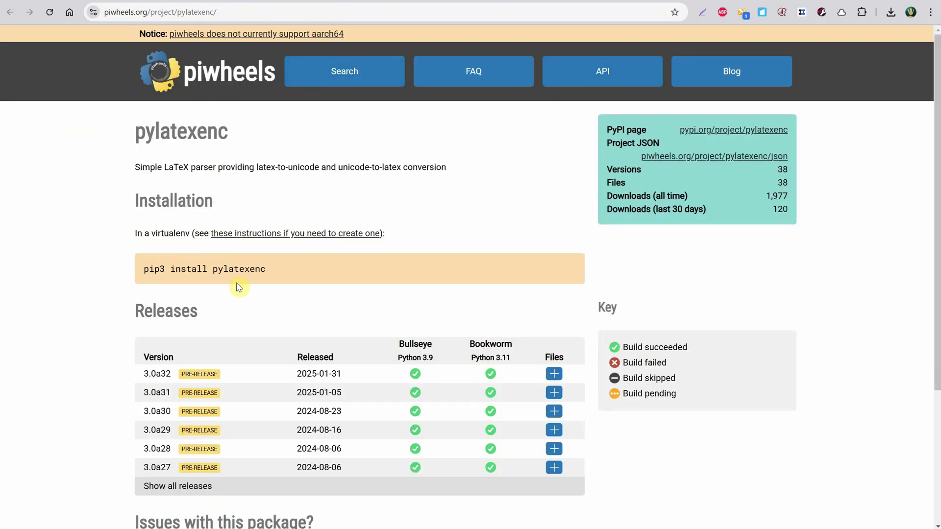
On the piwheels pylatexenc page, download the release 3.0a32 .whl file
drag(213, 269, 375, 277)
click(375, 278)
scroll(390, 247, down, 2)
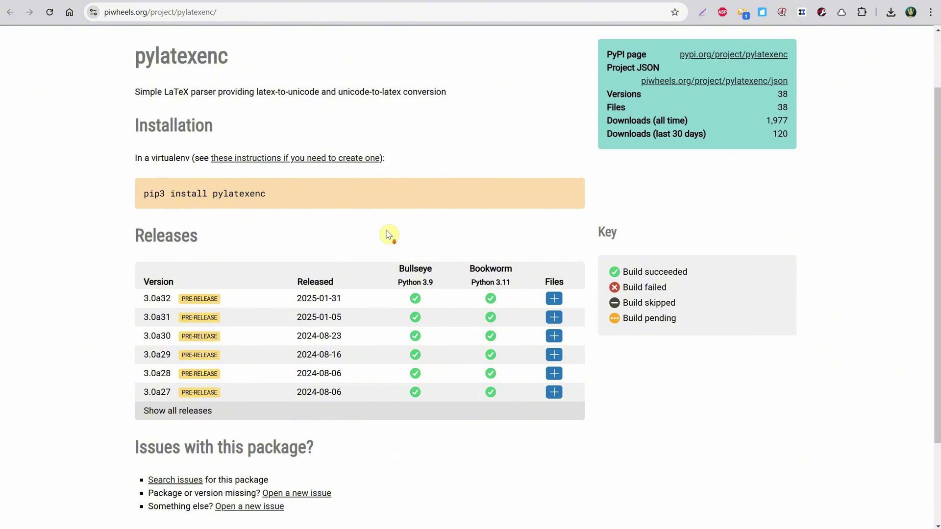
scroll(390, 235, down, 2)
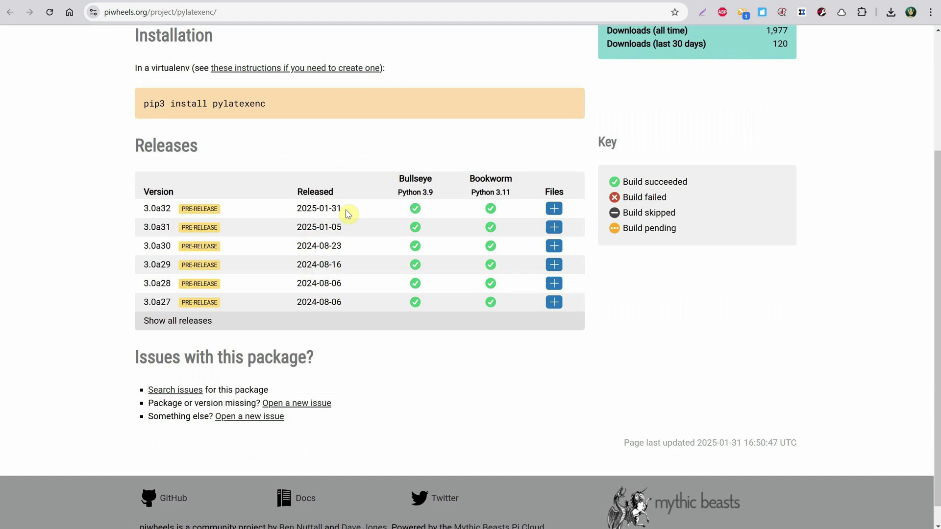
click(554, 208)
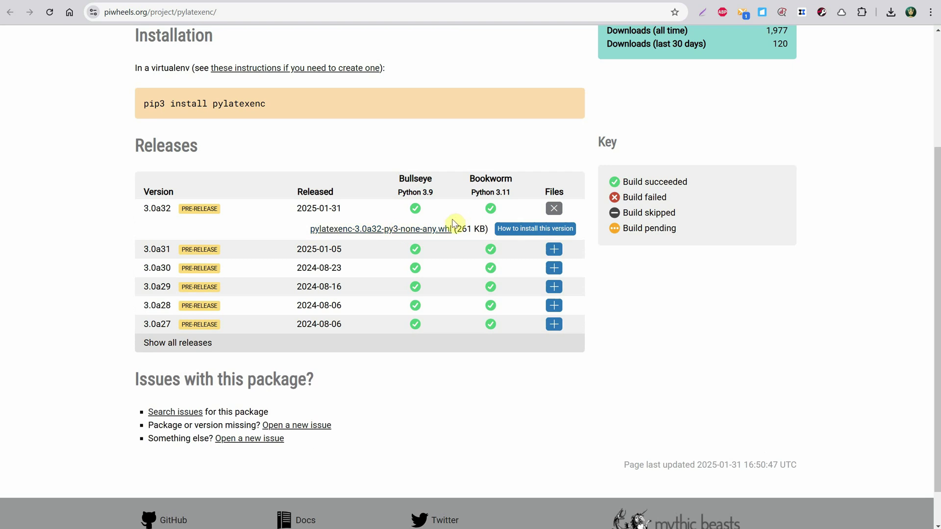
click(419, 230)
Save the wheel in ComfyUI\custom_nodes as pylatexenc-3.0a32-py3-none-any.whl, removing the '(1)' suffix
double_click(121, 67)
click(101, 67)
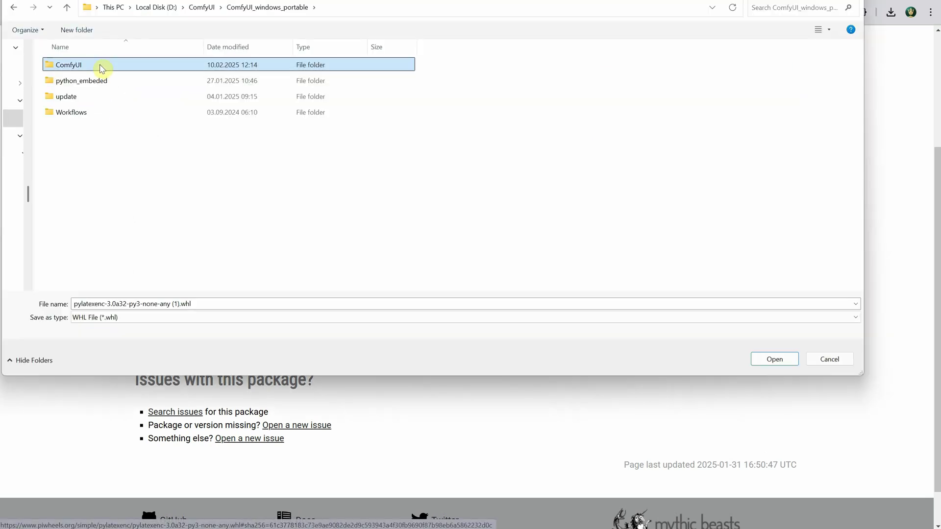
double_click(101, 68)
click(121, 211)
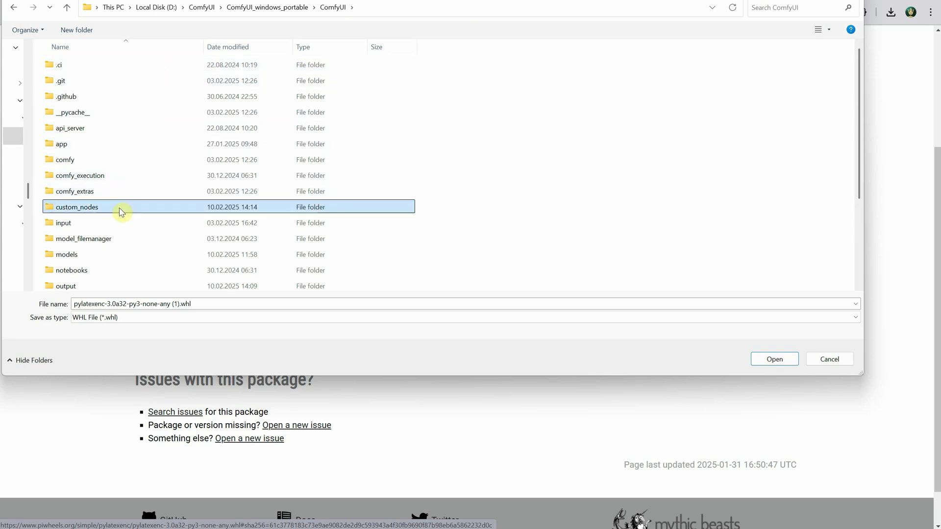
double_click(121, 211)
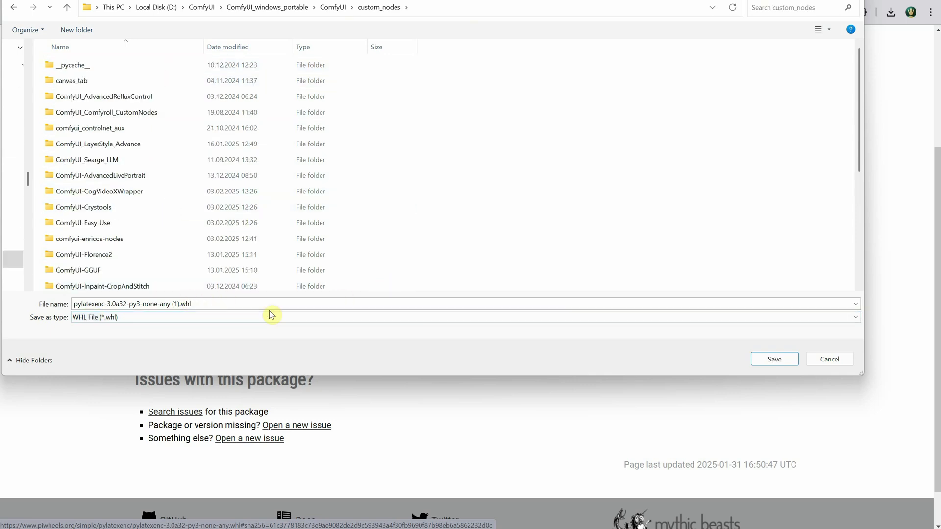
click(185, 303)
click(178, 303)
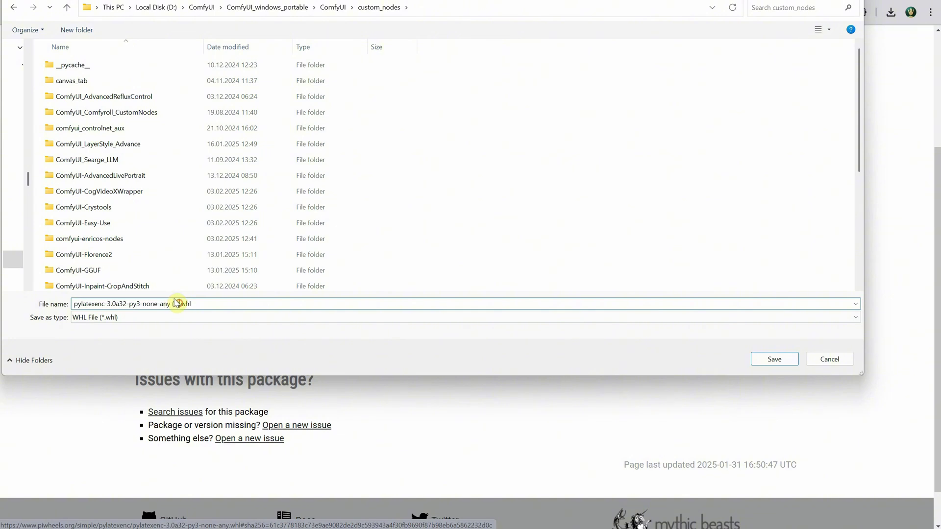
key(BackSpace)
key(BackSpace)
key(BackSpace)
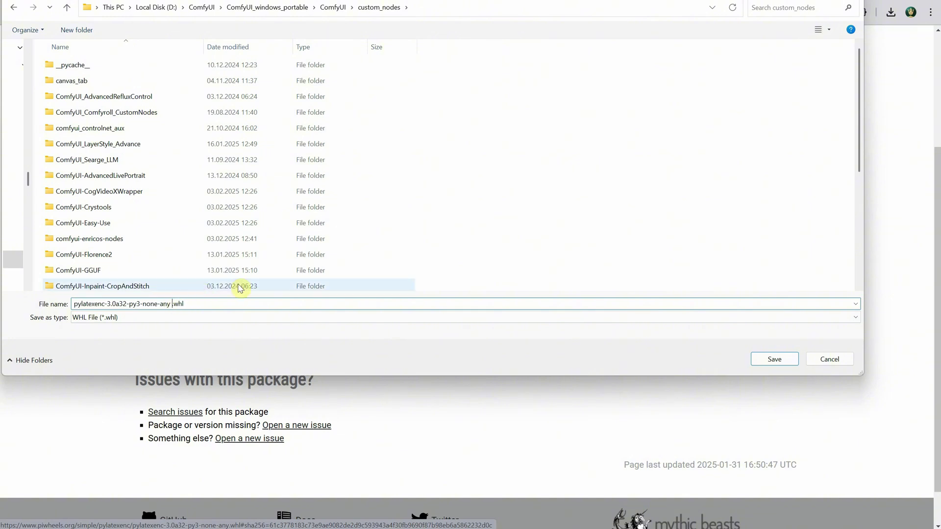
scroll(347, 185, down, 4)
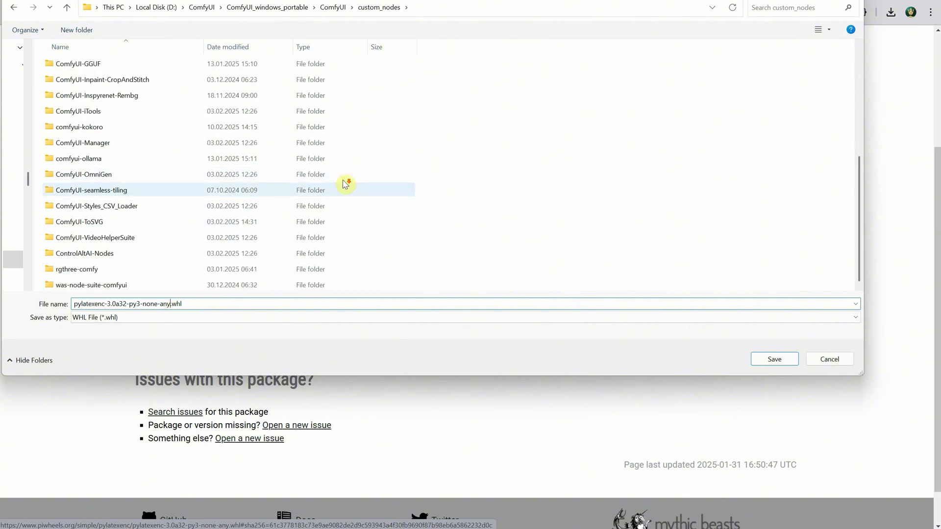
key(Return)
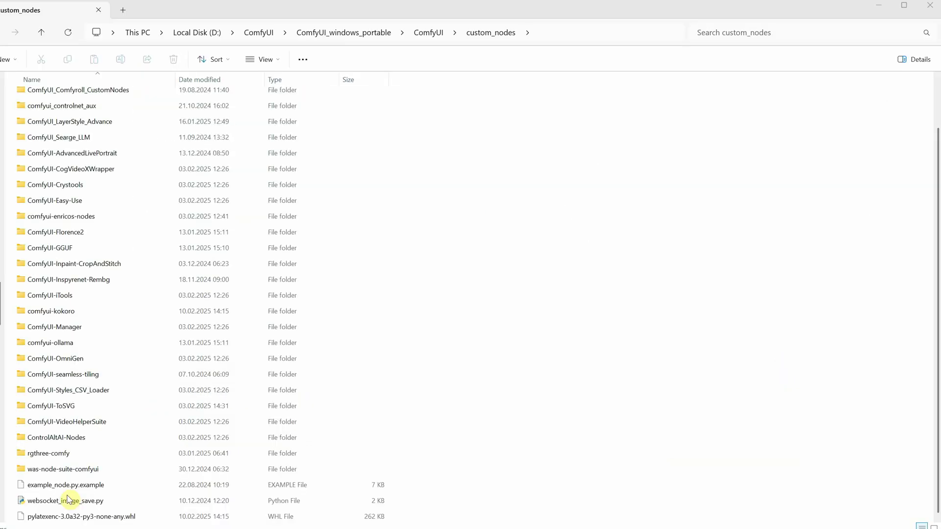
Open a command prompt in custom_nodes and pip install the pylatexenc wheel with the embedded Python
click(62, 516)
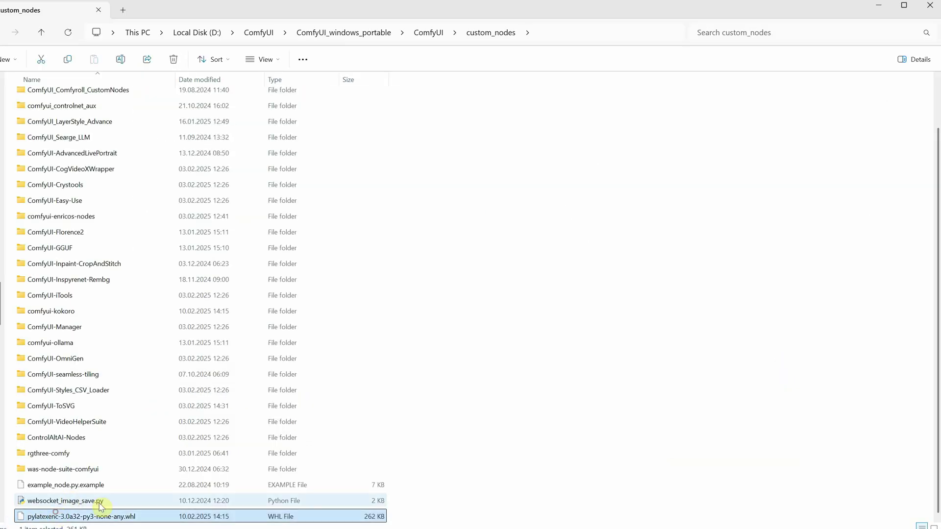
click(608, 384)
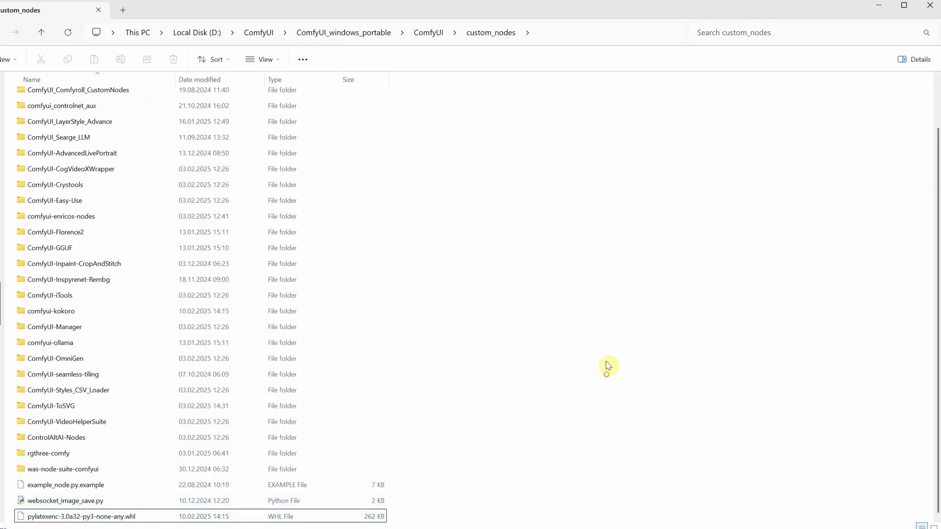
click(550, 28)
text(cmd)
key(Return)
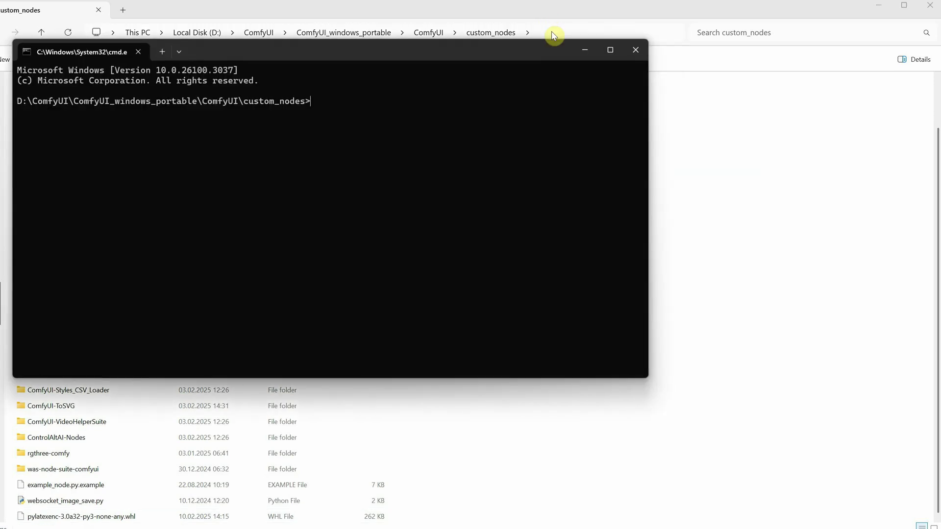
text(..\..\python_embeded\python.exe -m pip install pylatexenc-3.0a32-py3-none-any.whl)
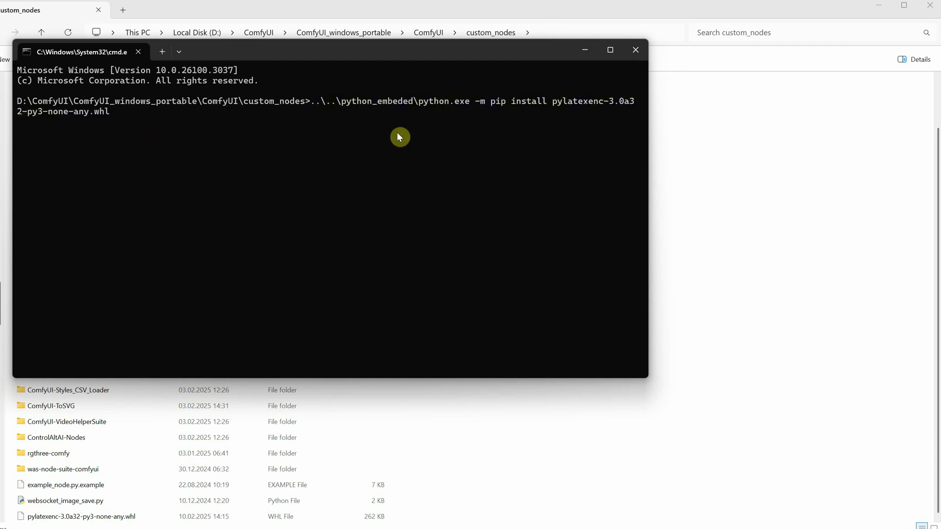
key(Return)
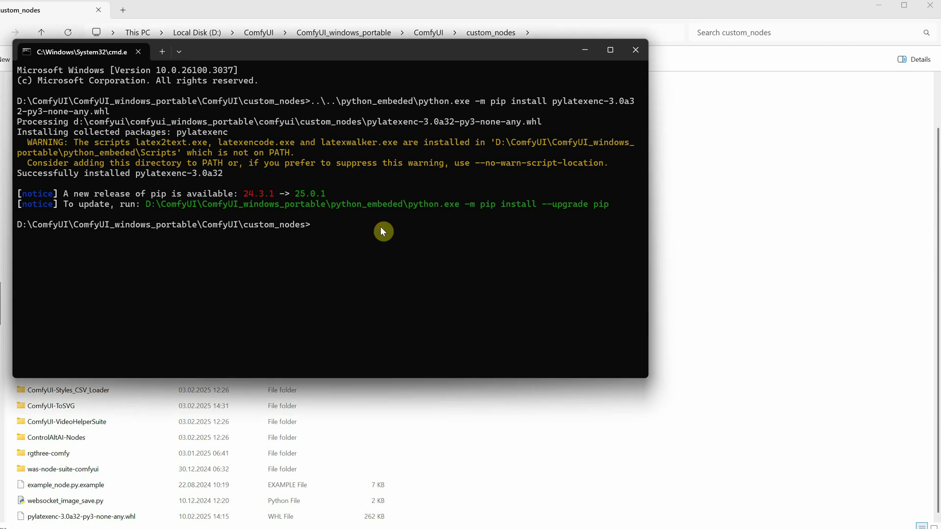
Check pip list for pylatexenc, then paste the comfyui-kokoro requirements install command
text(..\..\python_embeded\python.exe -m pip list | find "pylatexenc")
key(Return)
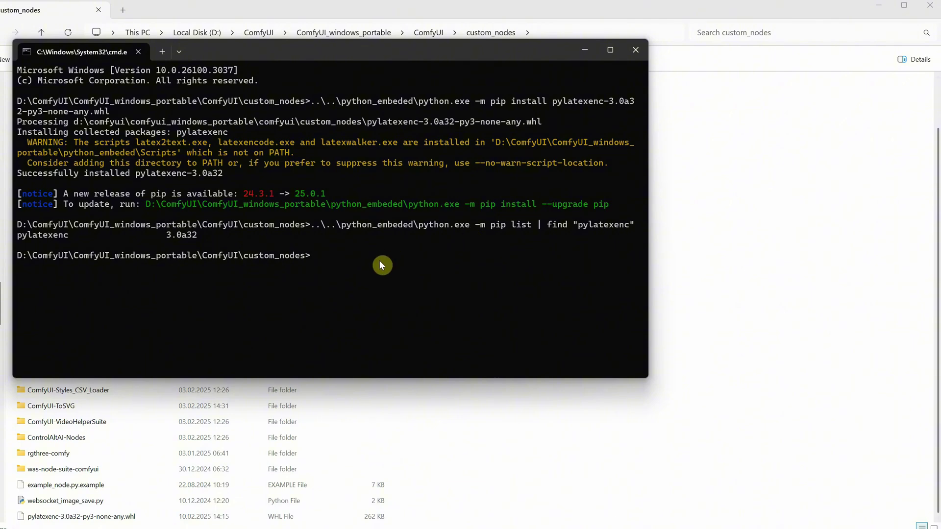
text(..\..\python_embeded\python.exe -m pip install -r comfyui-kokoro\requirements.txt)
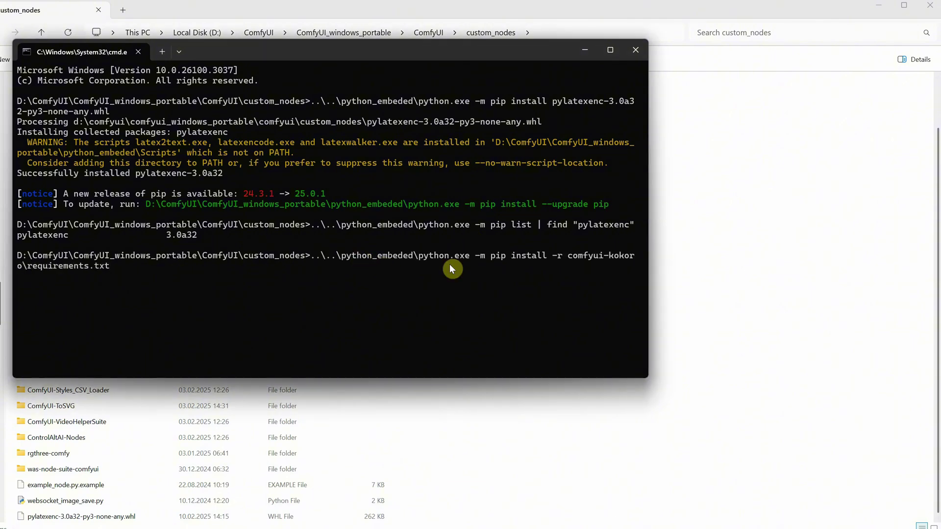
Run the pip install of comfyui-kokoro\requirements.txt in the embedded Python
drag(294, 52, 429, 58)
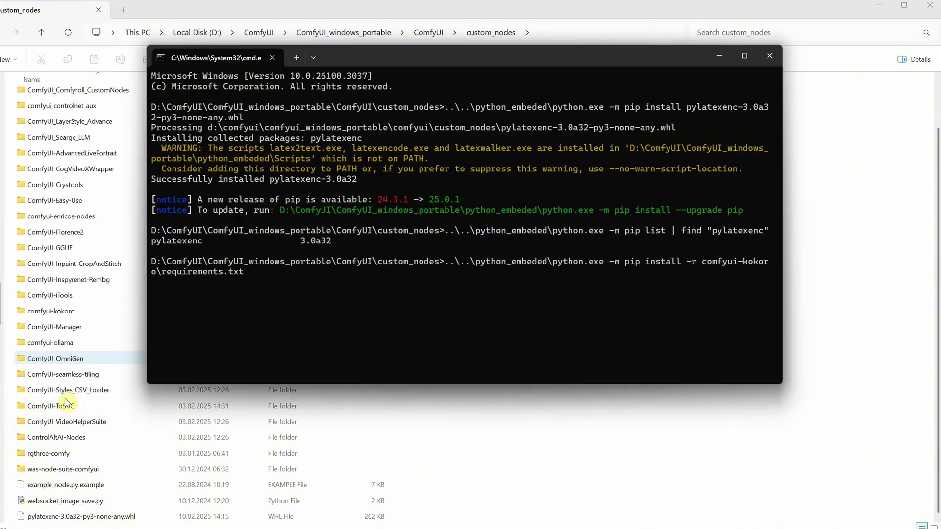
double_click(68, 311)
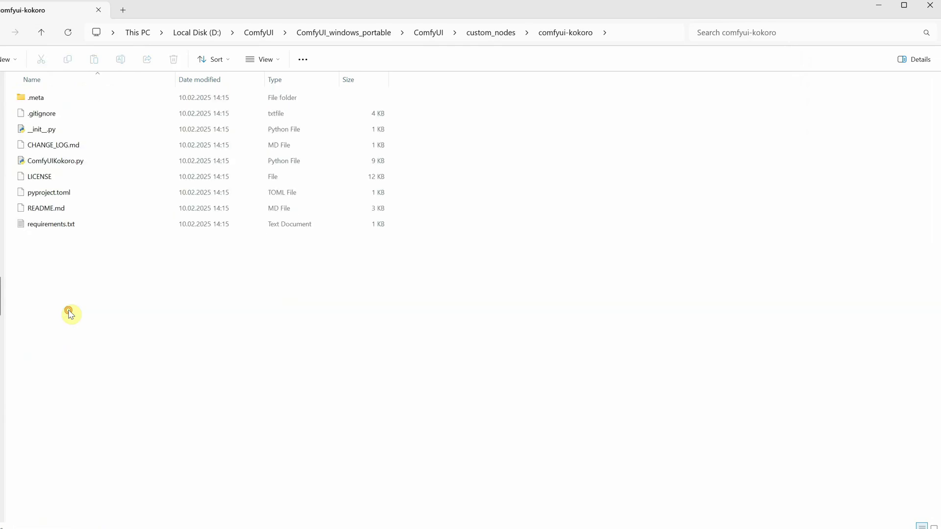
click(58, 228)
key(alt+Tab)
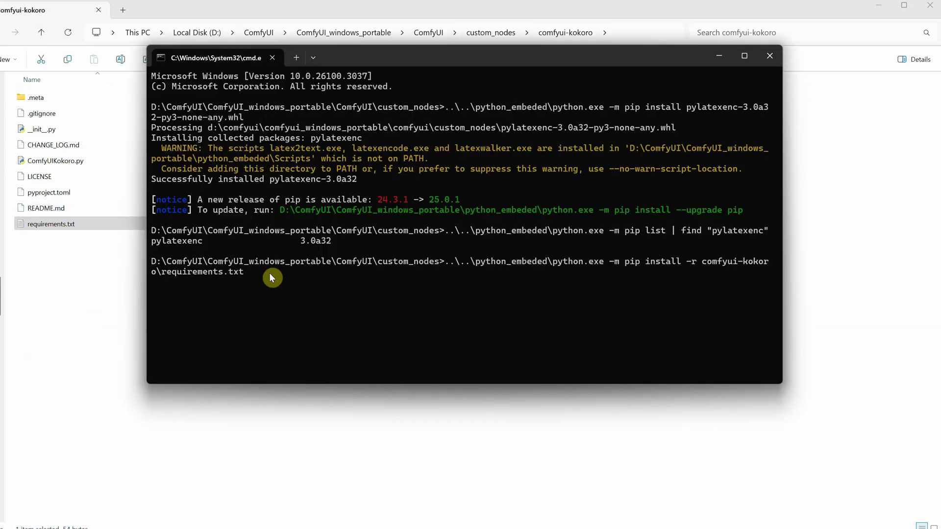
key(Return)
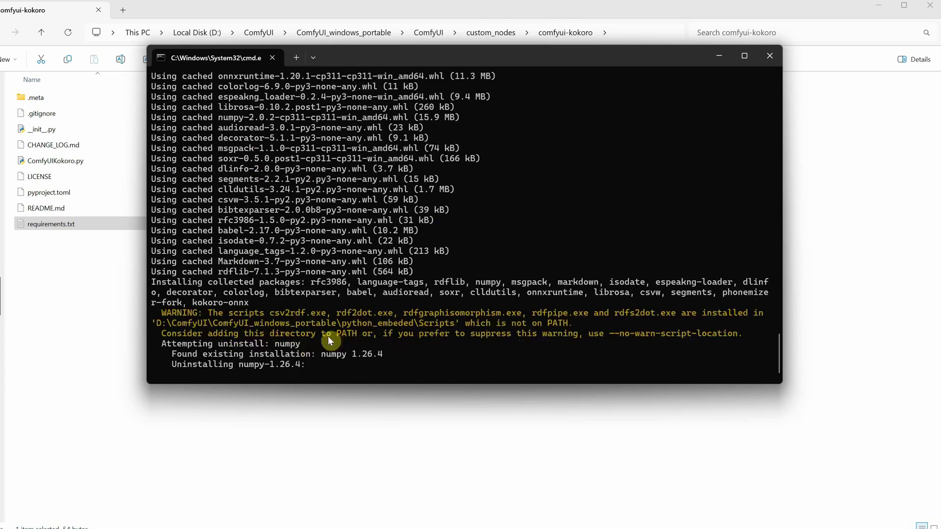
Relaunch ComfyUI with run_nvidia_gpu.bat from ComfyUI_windows_portable
click(376, 402)
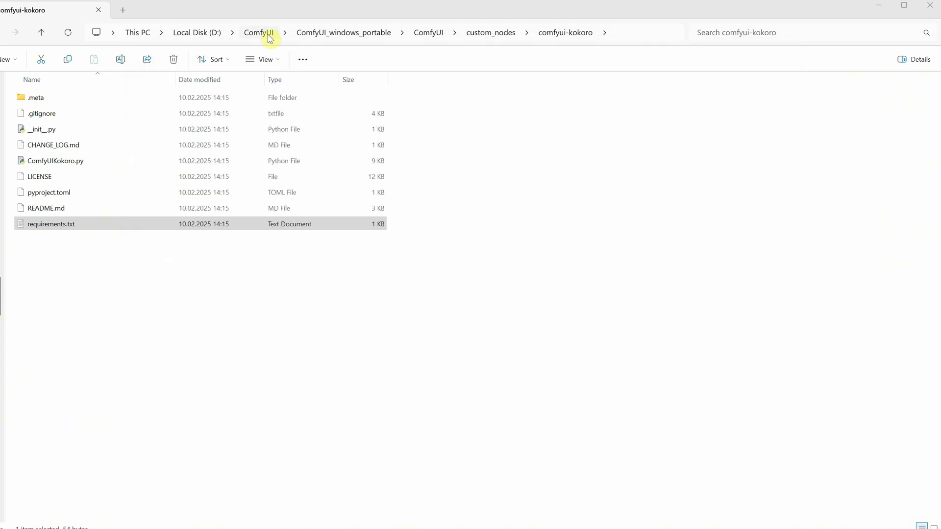
click(318, 33)
double_click(54, 241)
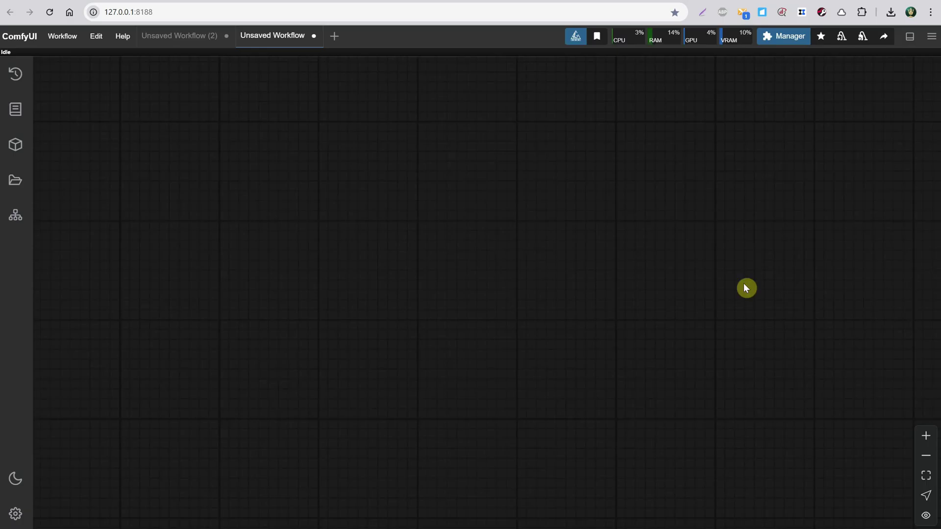
click(779, 37)
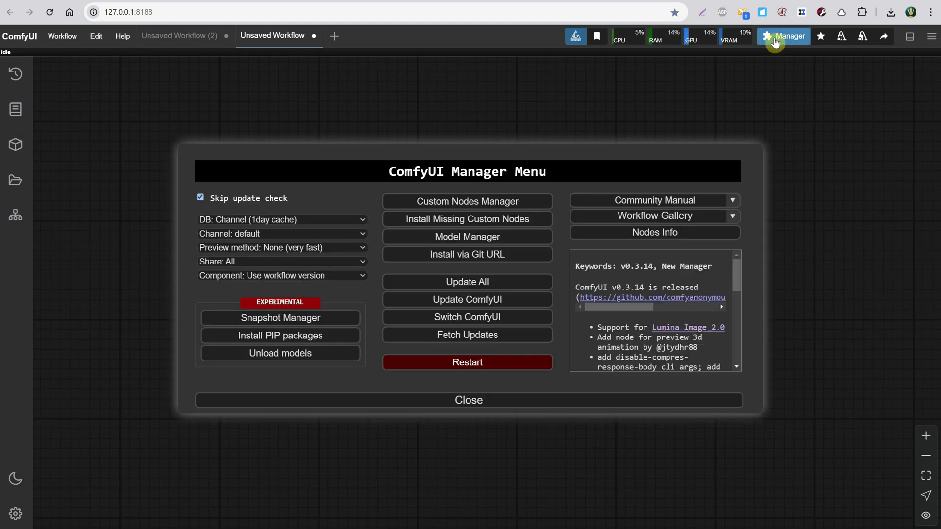
click(455, 202)
click(179, 102)
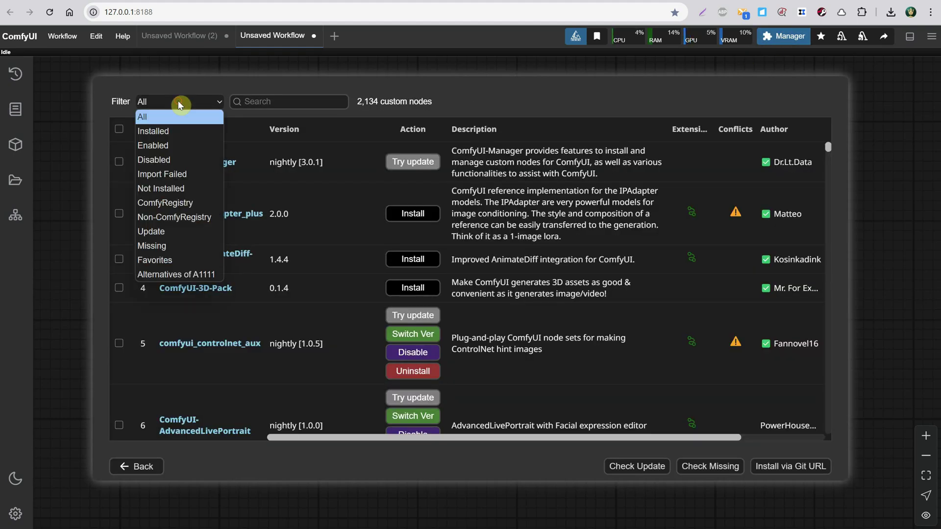
click(186, 131)
click(290, 101)
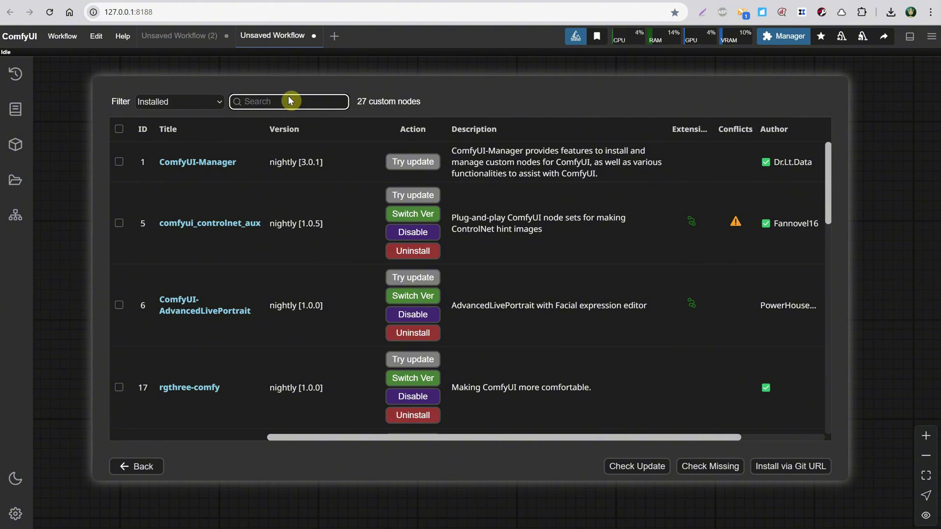
text(kok)
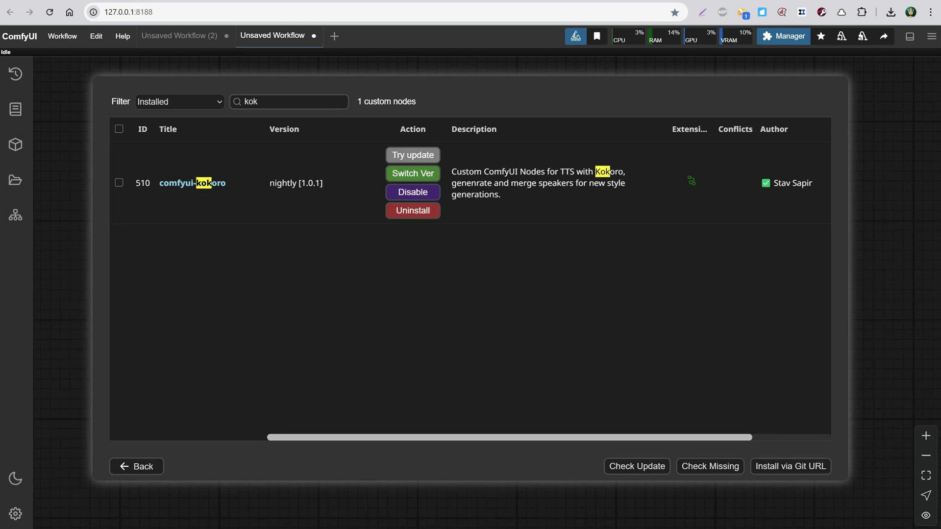
click(134, 466)
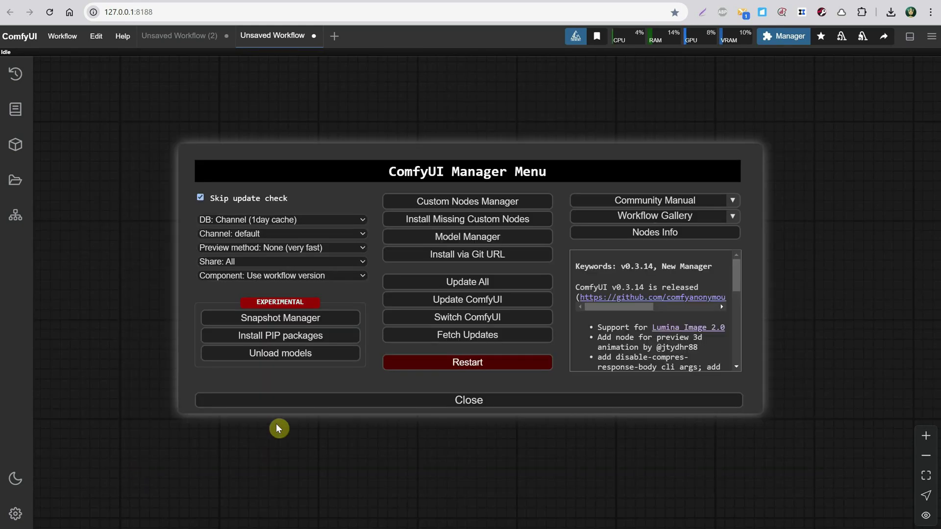
click(369, 406)
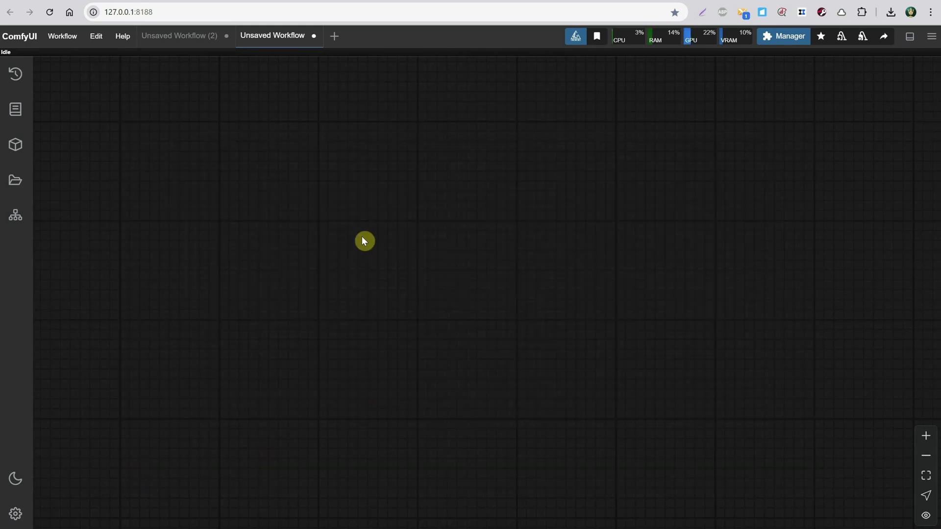
Add a Kokoro Speaker node at the upper left and set its speaker_name to af_jessica
double_click(363, 239)
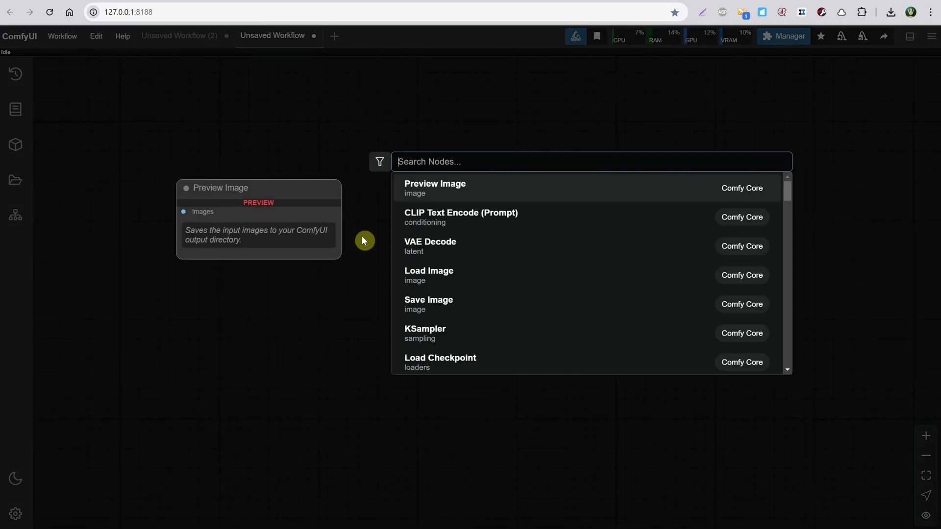
text(kokor)
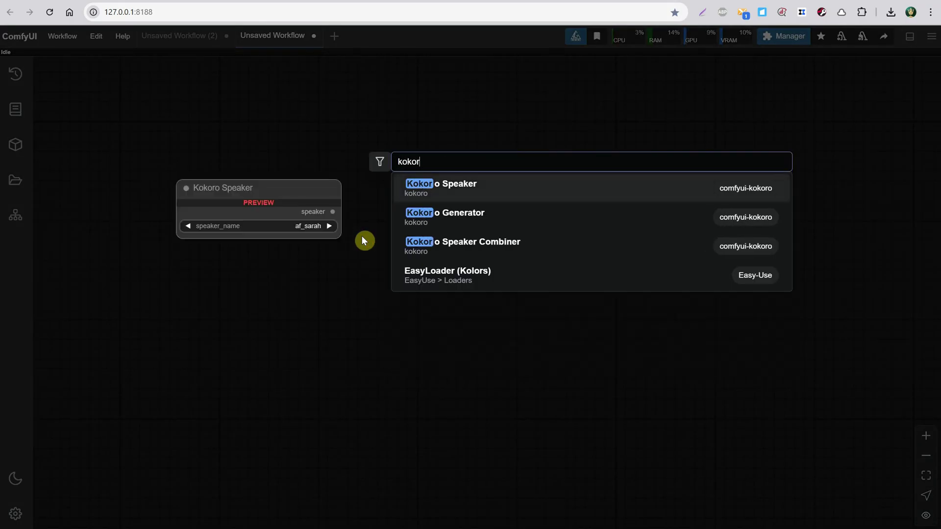
click(489, 187)
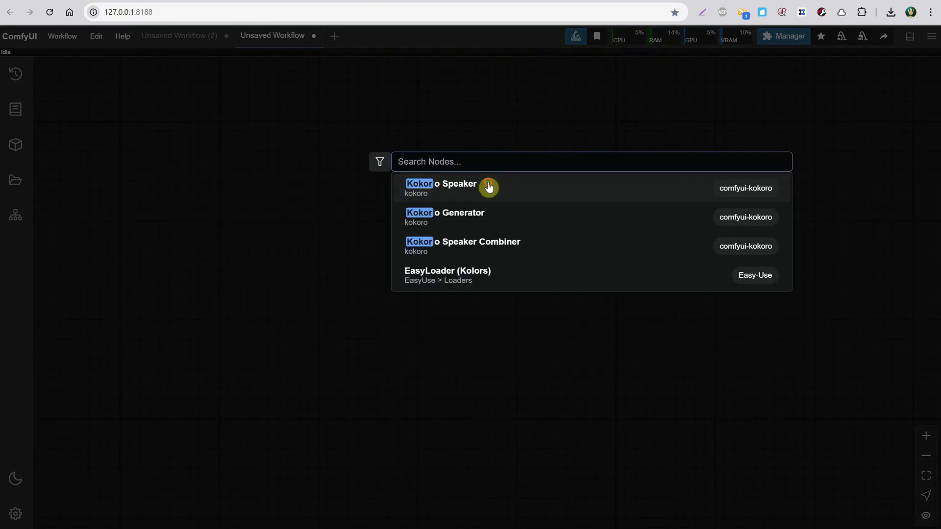
drag(509, 217, 211, 136)
click(279, 195)
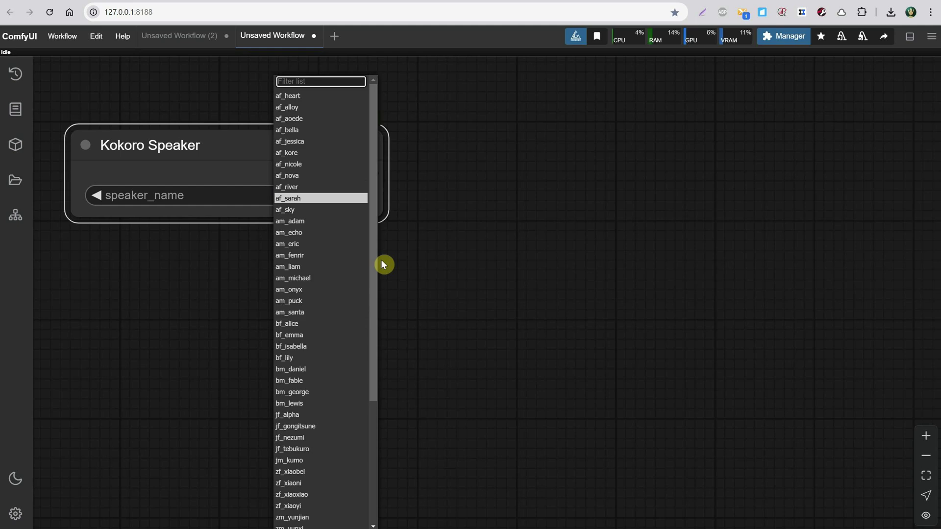
scroll(377, 303, down, 3)
scroll(374, 367, up, 3)
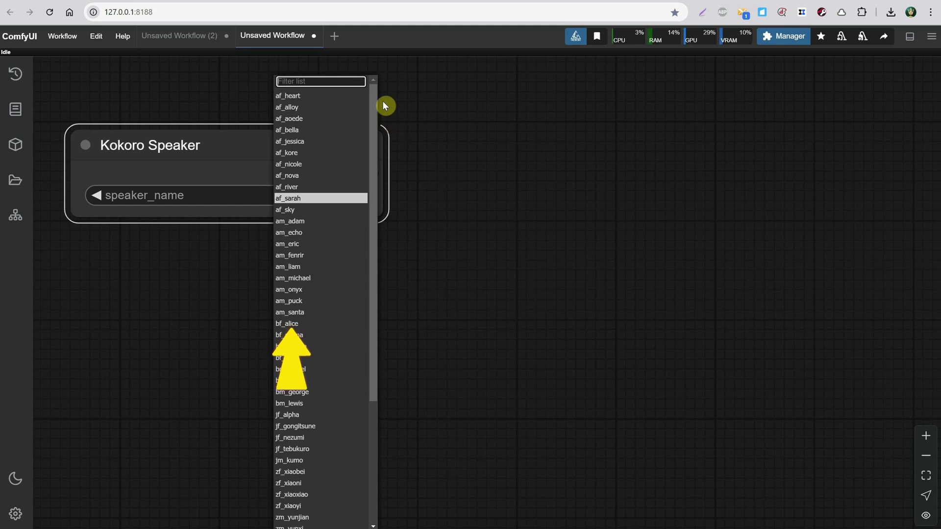
click(294, 141)
Add a Kokoro Generator beside the speaker and connect the speaker output to its speaker input
double_click(456, 177)
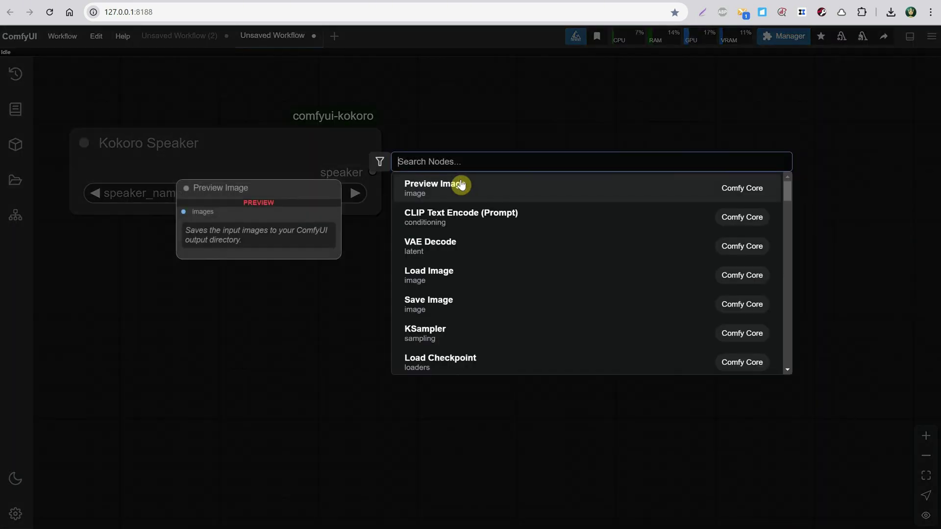
text(ko0ko)
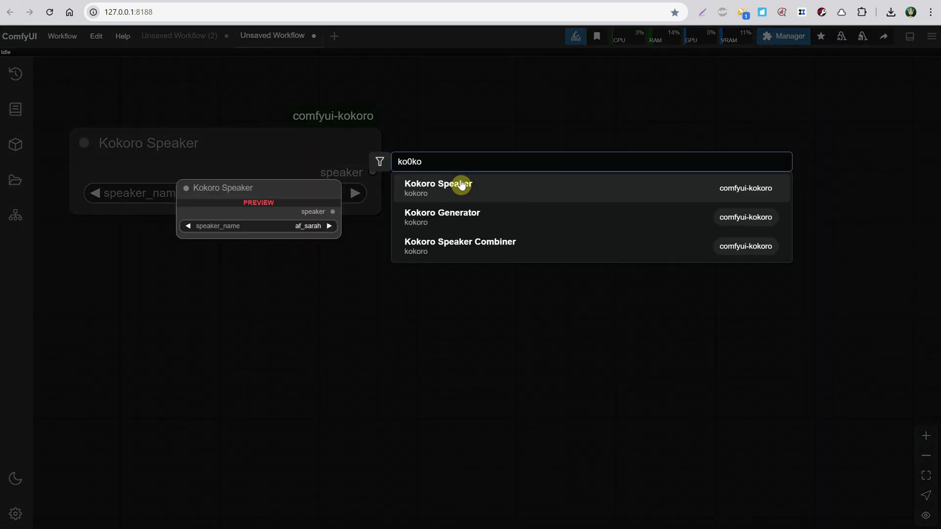
click(485, 219)
click(564, 162)
drag(565, 162, 523, 143)
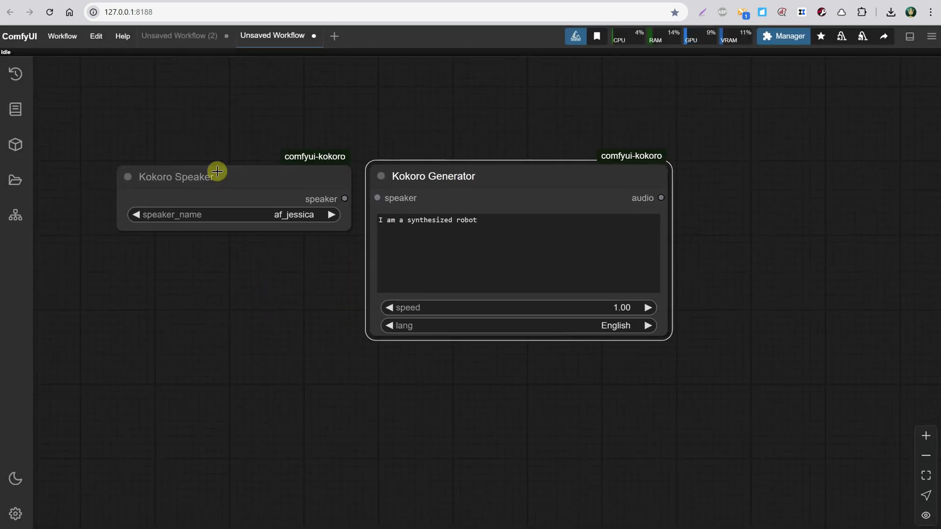
drag(216, 170, 176, 145)
drag(457, 174, 414, 144)
drag(307, 166, 341, 165)
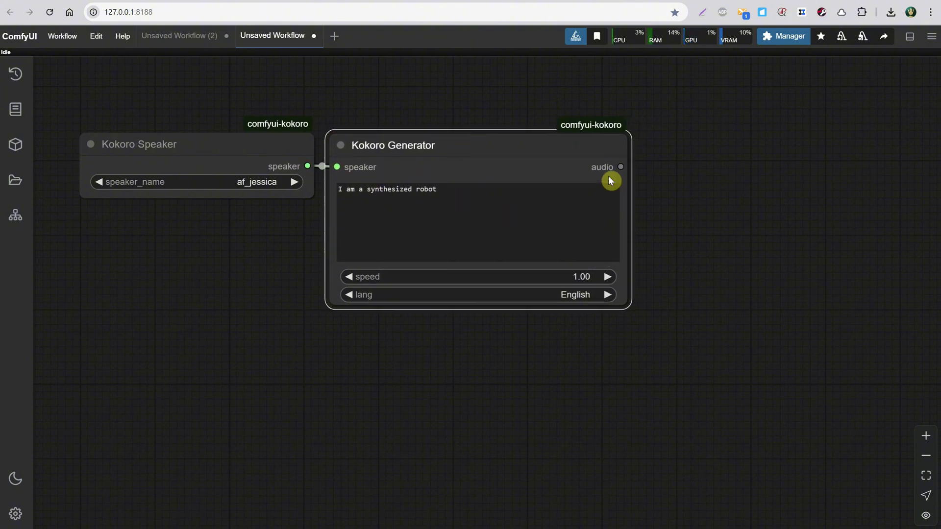
Attach a SaveAudio node to the generator's audio output and queue the workflow
drag(620, 166, 685, 184)
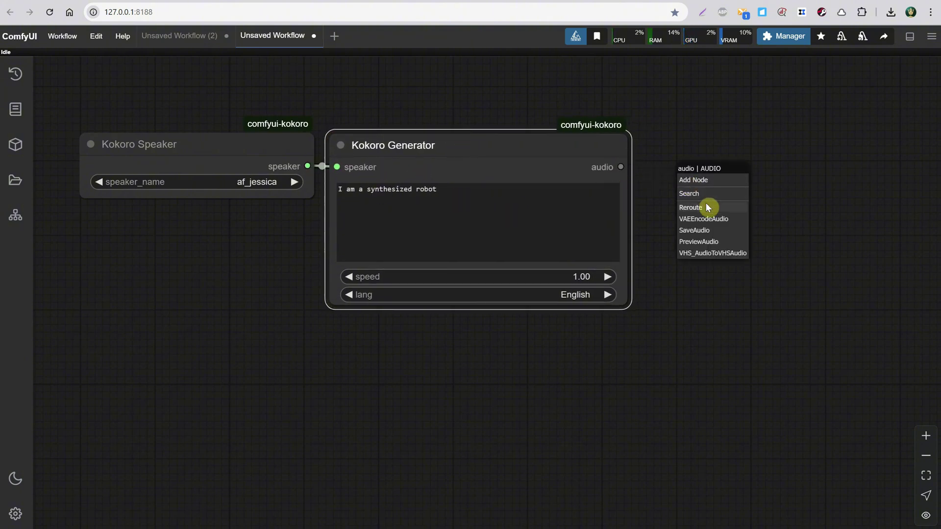
click(698, 230)
drag(733, 190, 700, 145)
click(779, 510)
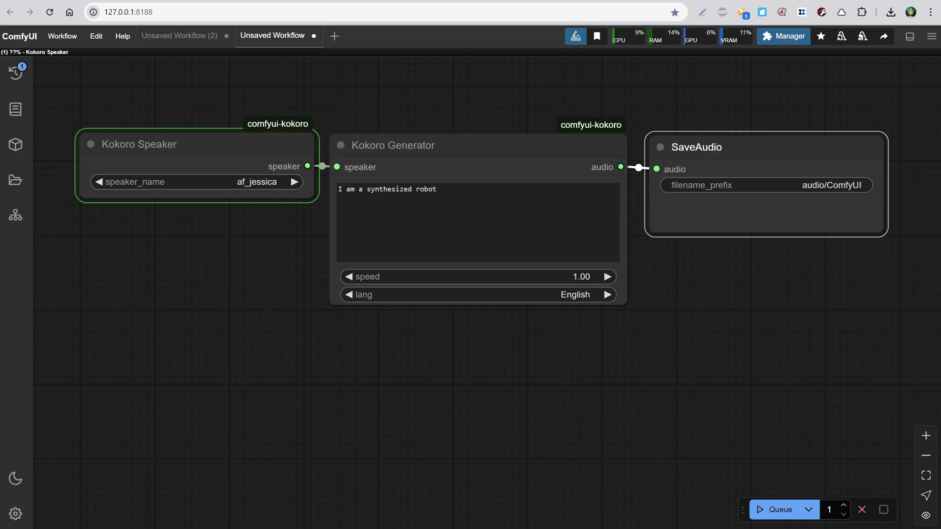
Wait for the Kokoro voice downloads in the console, then play the one-second clip in SaveAudio
key(alt+Tab)
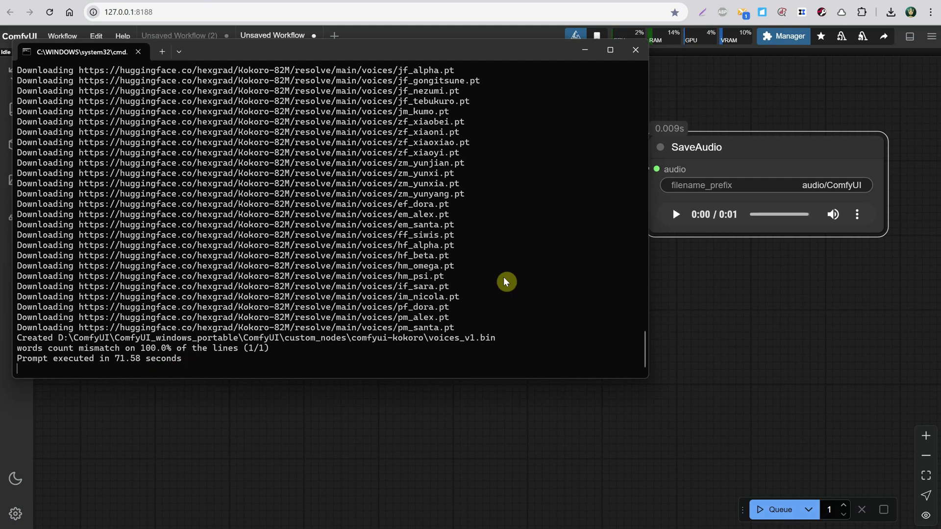
click(731, 150)
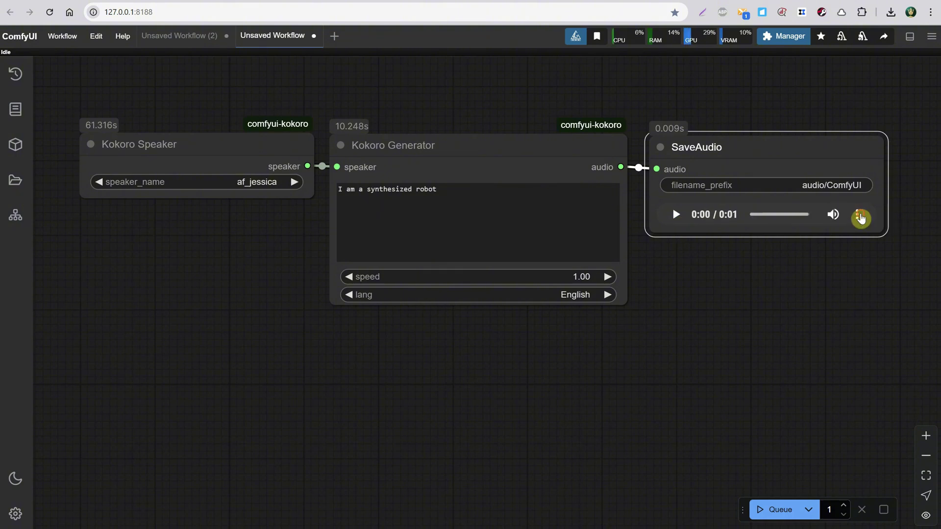
click(859, 215)
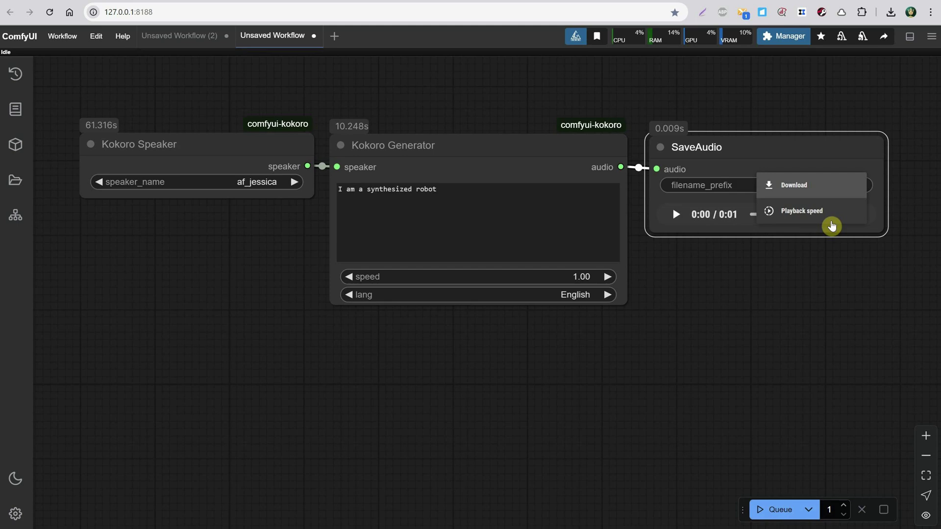
click(816, 145)
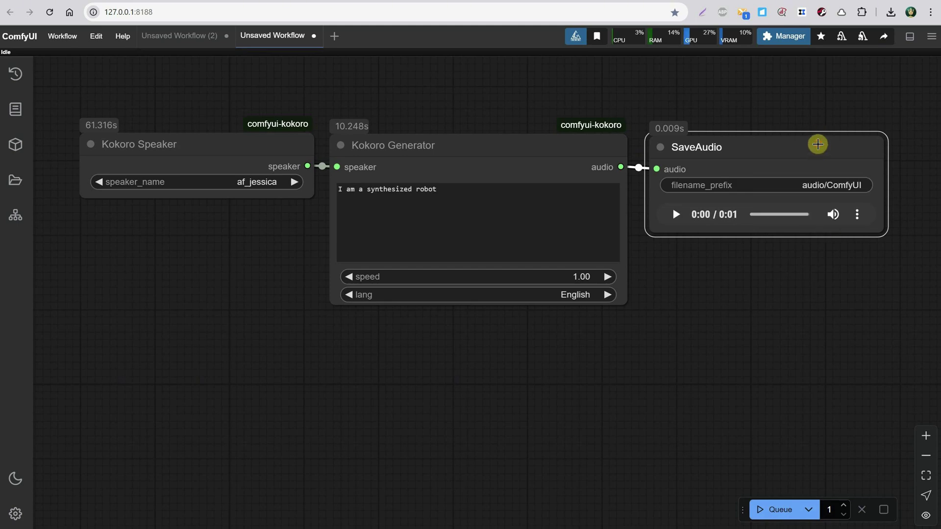
click(674, 215)
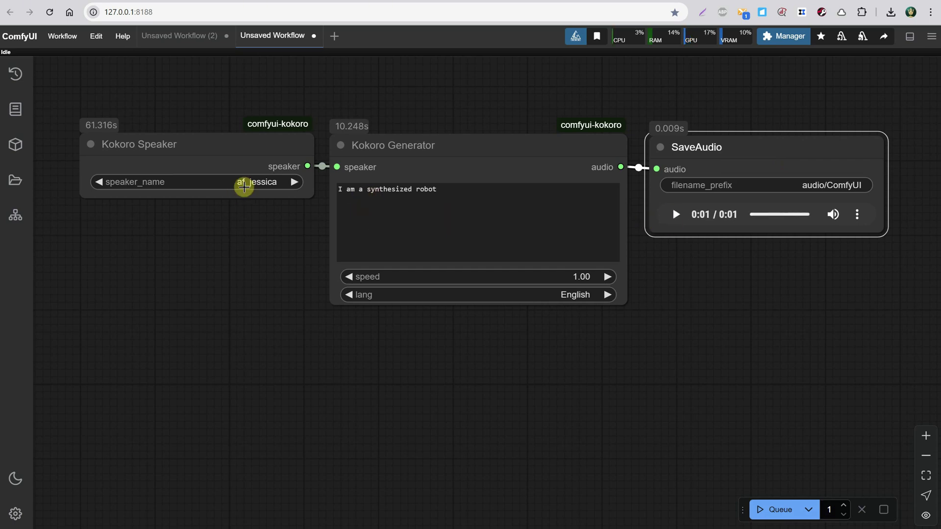
Try other speaker voices, including bf_emma and bm_george, queueing and playing each clip
click(244, 187)
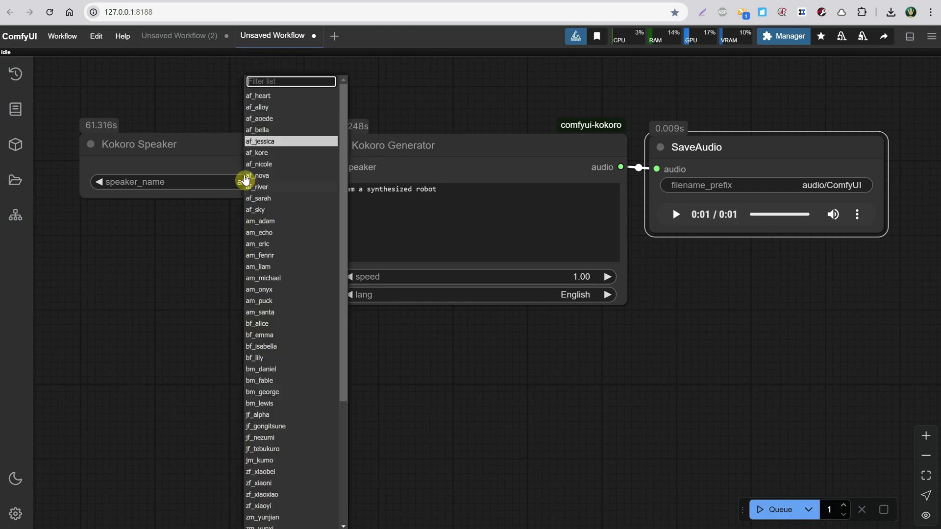
click(262, 268)
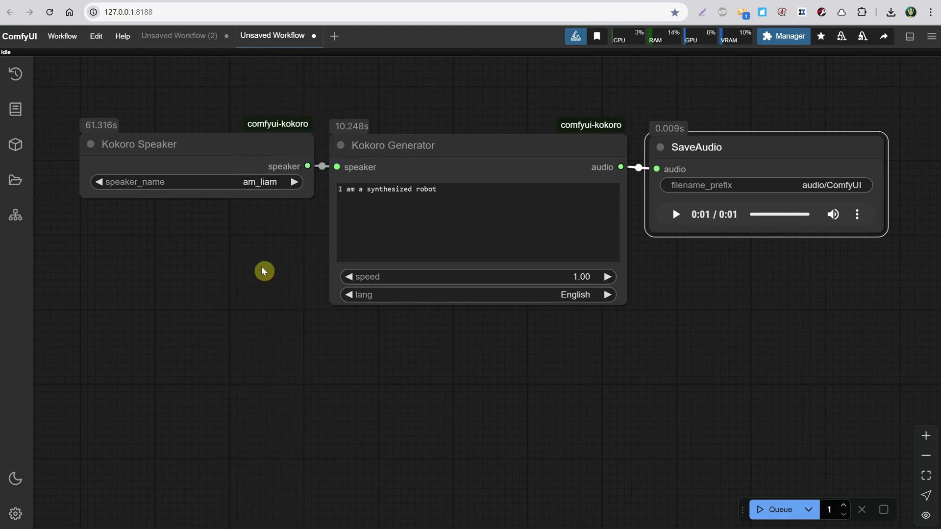
click(487, 193)
text(, do you like my voice?)
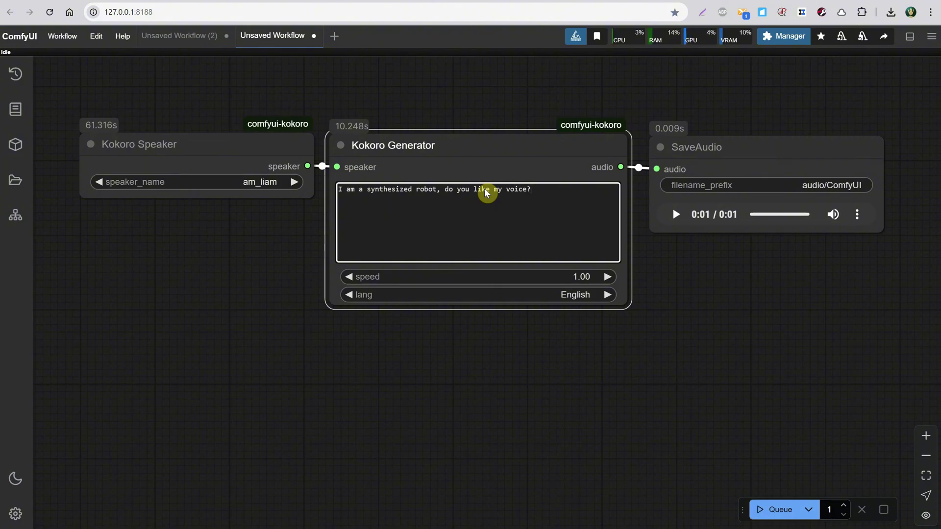
click(776, 510)
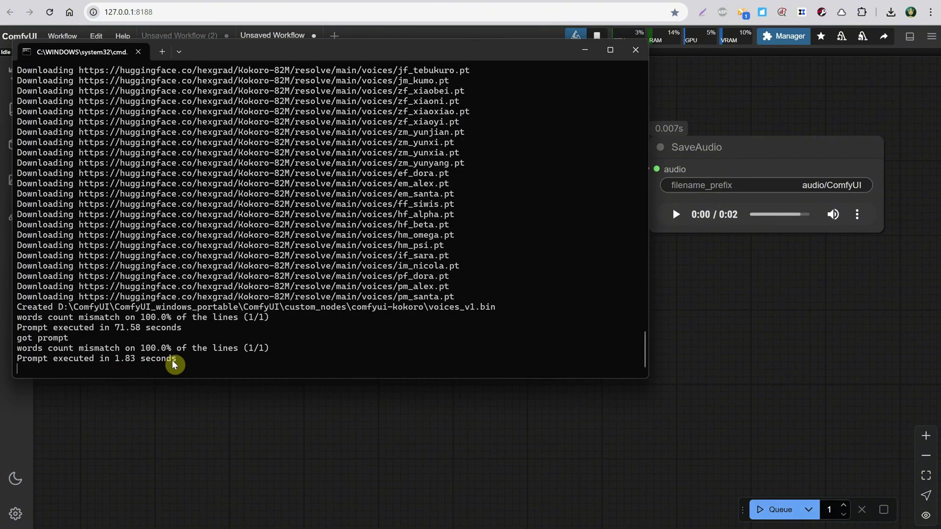
click(744, 147)
click(676, 217)
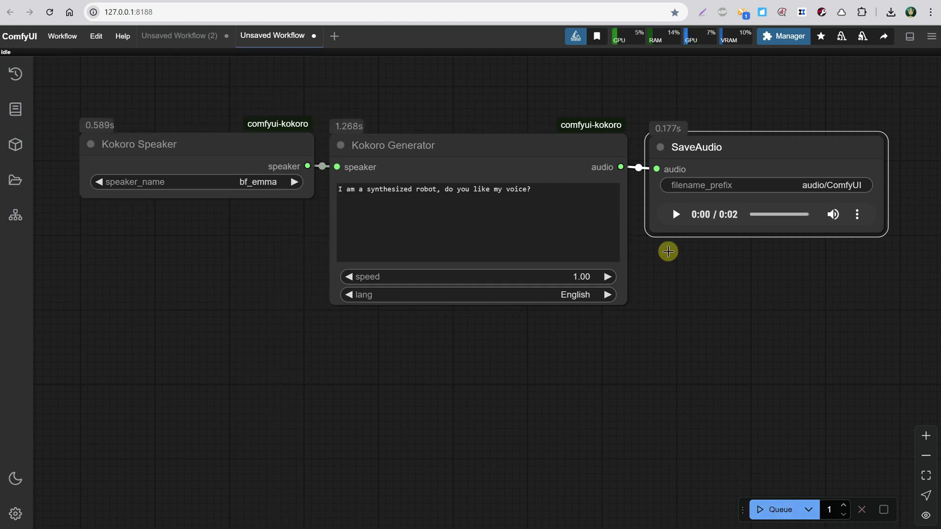
click(675, 214)
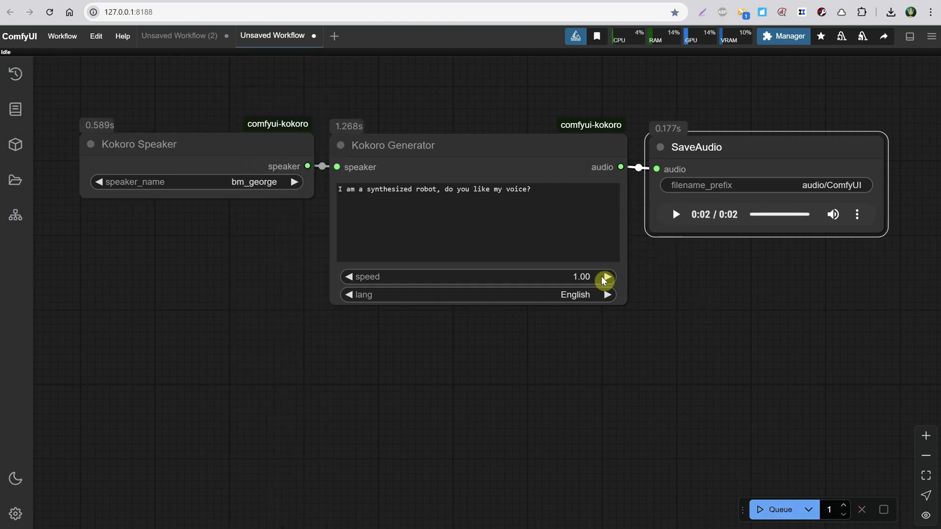
click(676, 214)
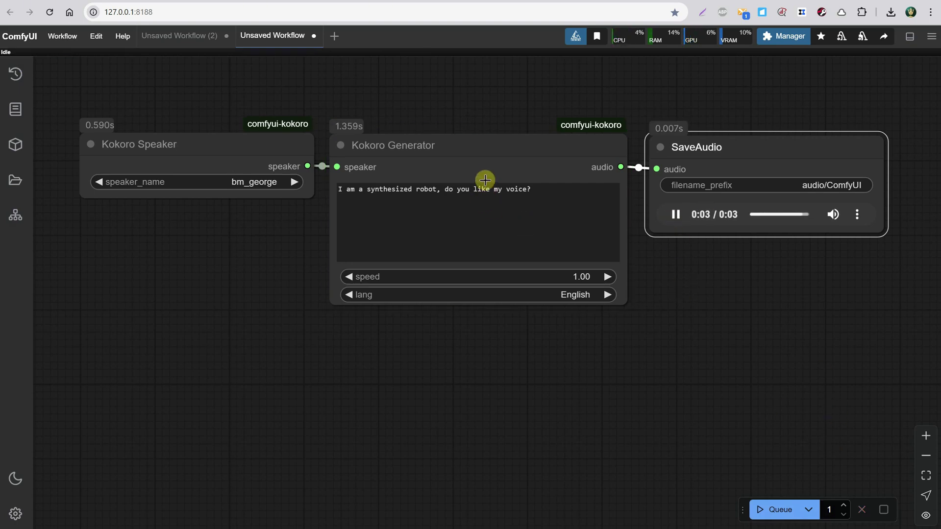
Set the generator speed to 0.80, queue, and play the slower clip
click(579, 278)
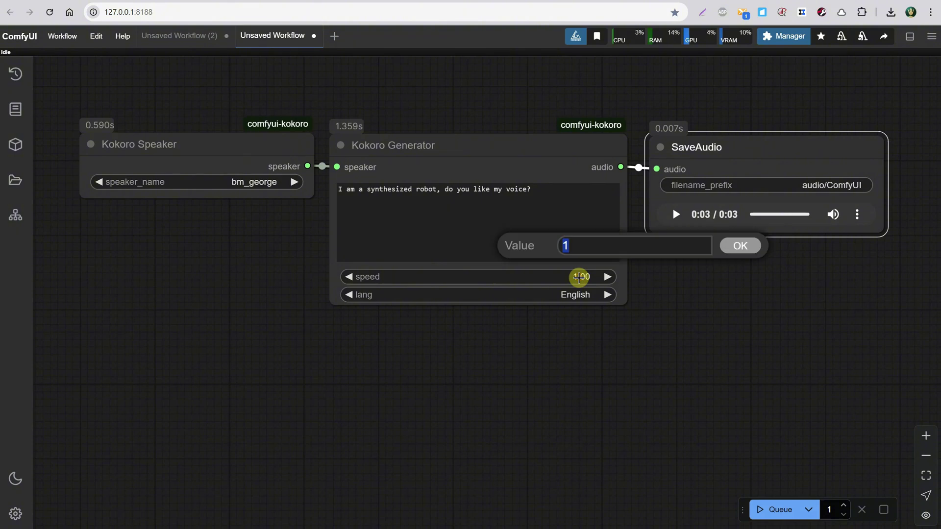
text(0.8)
key(Return)
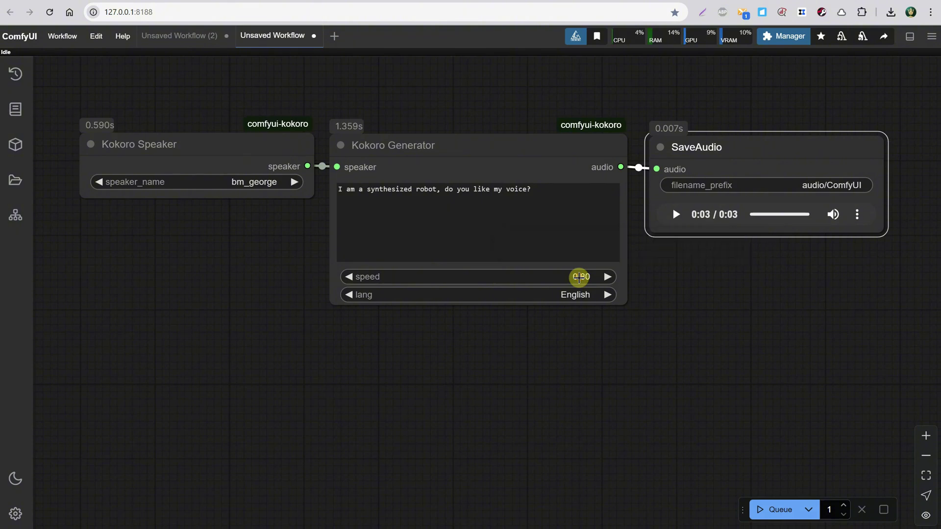
click(772, 510)
click(676, 215)
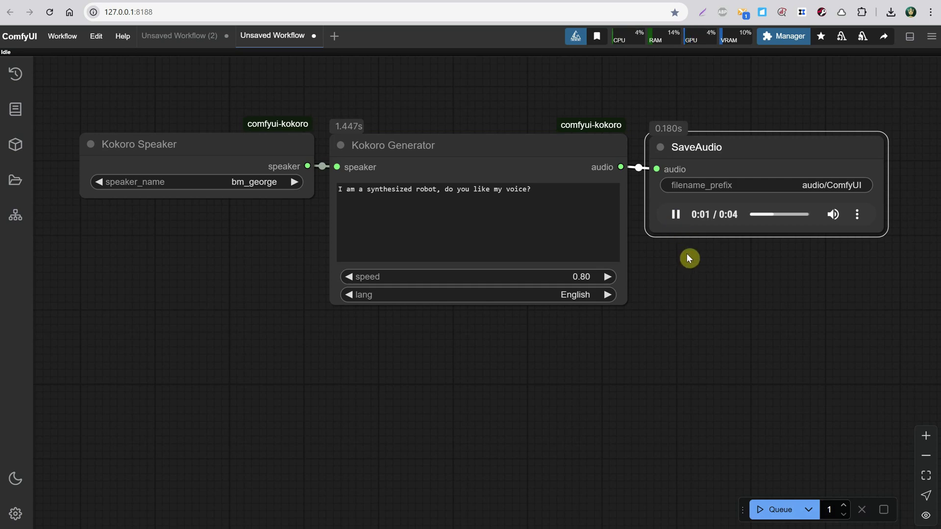
Set the speed to 2.00, queue, and play the double-speed clip
click(581, 276)
text(2)
key(Return)
click(767, 509)
click(681, 216)
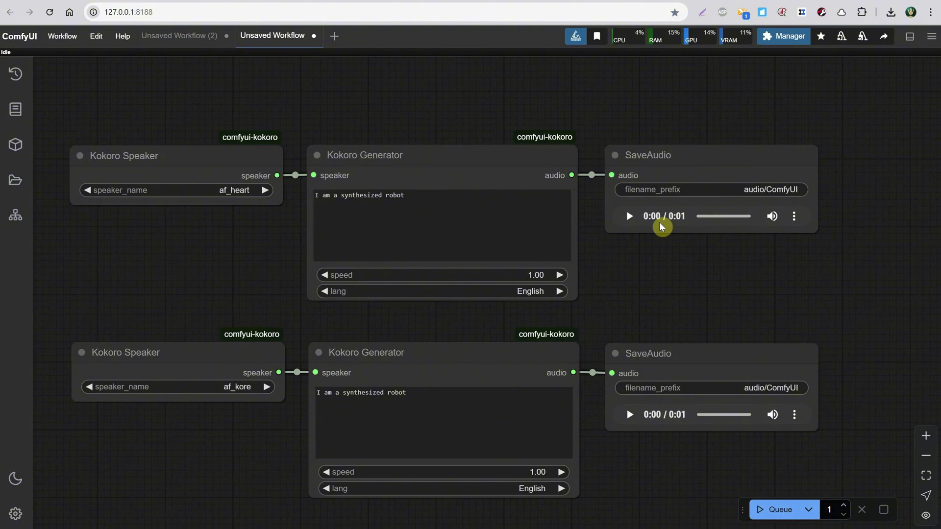
Play the af_heart and af_kore clips in their SaveAudio nodes
click(630, 216)
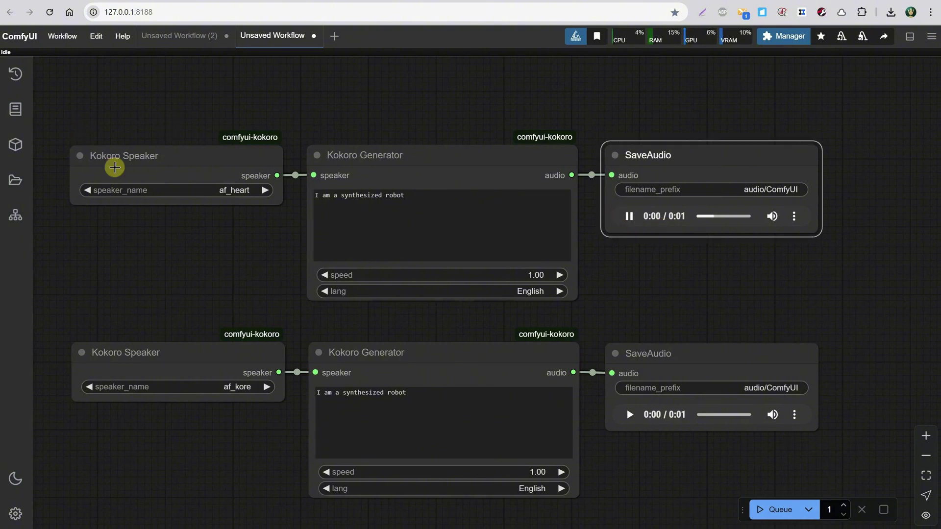
click(628, 416)
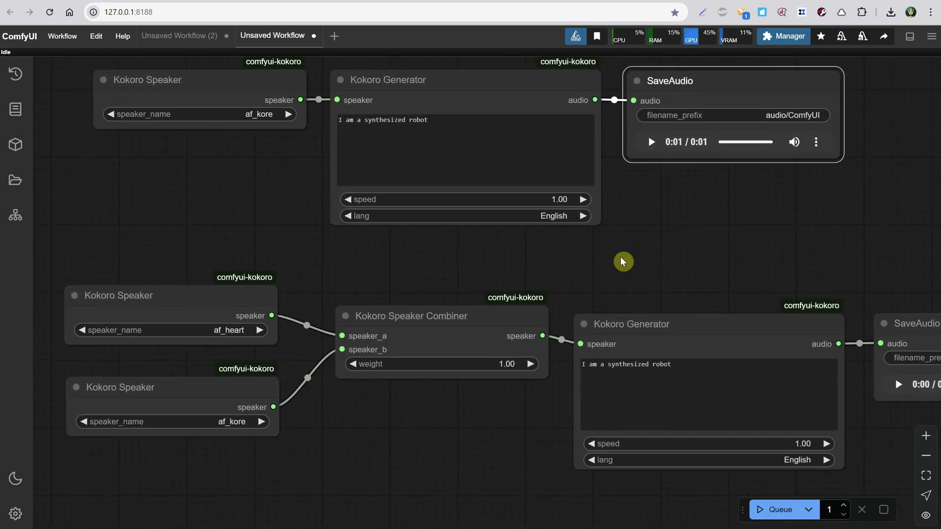
scroll(630, 210, down, 2)
scroll(648, 202, up, 1)
Lay out the af_heart and af_kore speakers, Speaker Combiner, second generator and SaveAudio in one chain
drag(197, 286, 199, 296)
drag(202, 384, 196, 391)
mouse_move(462, 317)
mouse_down()
mouse_move(450, 298)
mouse_move(459, 321)
mouse_up()
click(632, 310)
drag(740, 263, 588, 250)
scroll(588, 250, down, 1)
click(786, 290)
scroll(708, 269, down, 2)
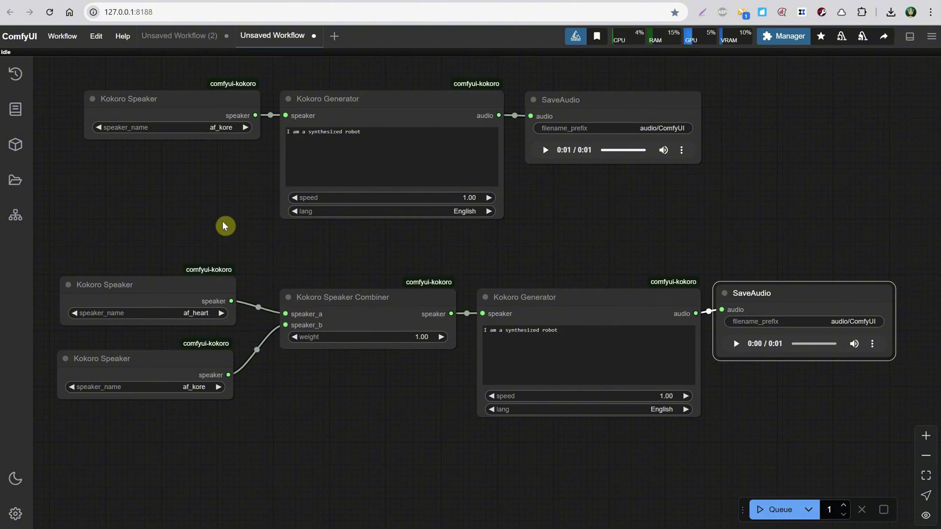
Play the current blended voice clip and the af_heart clip for comparison
scroll(213, 216, up, 2)
scroll(213, 215, up, 3)
click(742, 381)
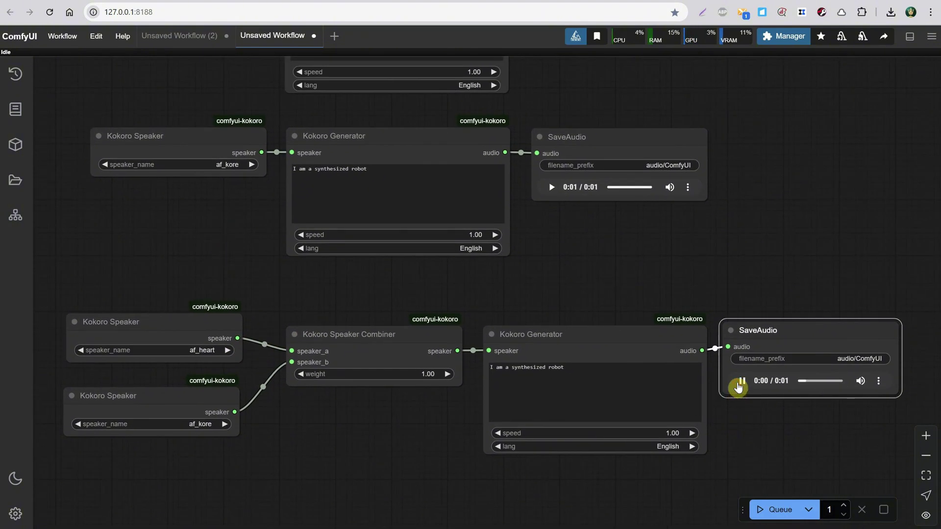
scroll(168, 292, up, 5)
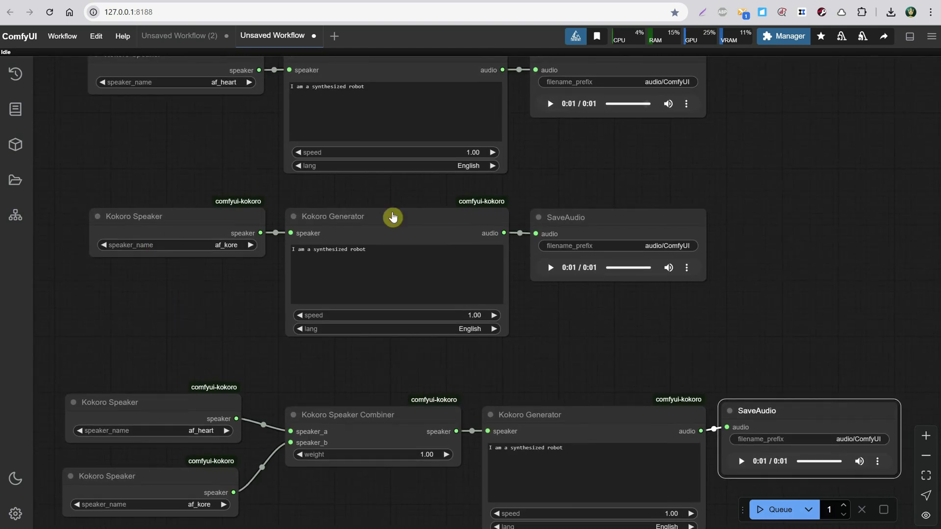
click(543, 107)
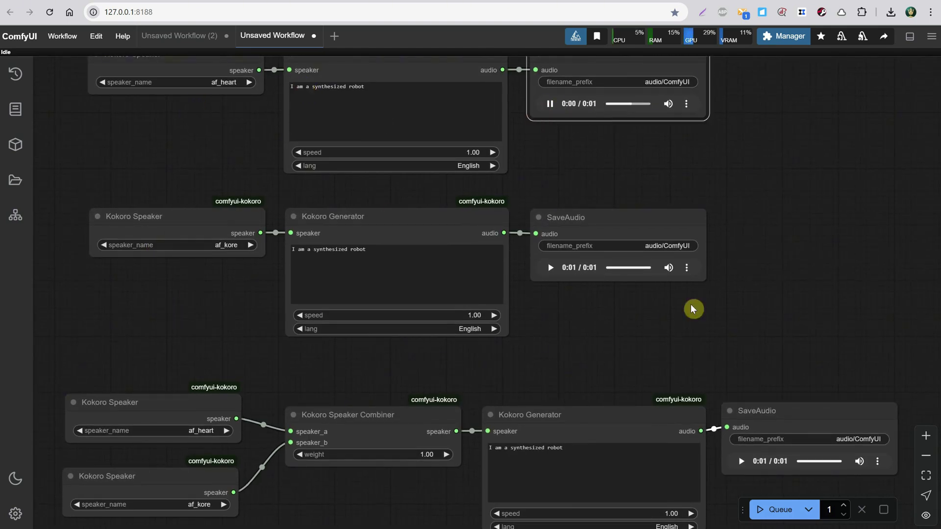
scroll(624, 263, down, 5)
Regenerate the blend with a new combiner weight and compare it against the af_kore clip
click(430, 363)
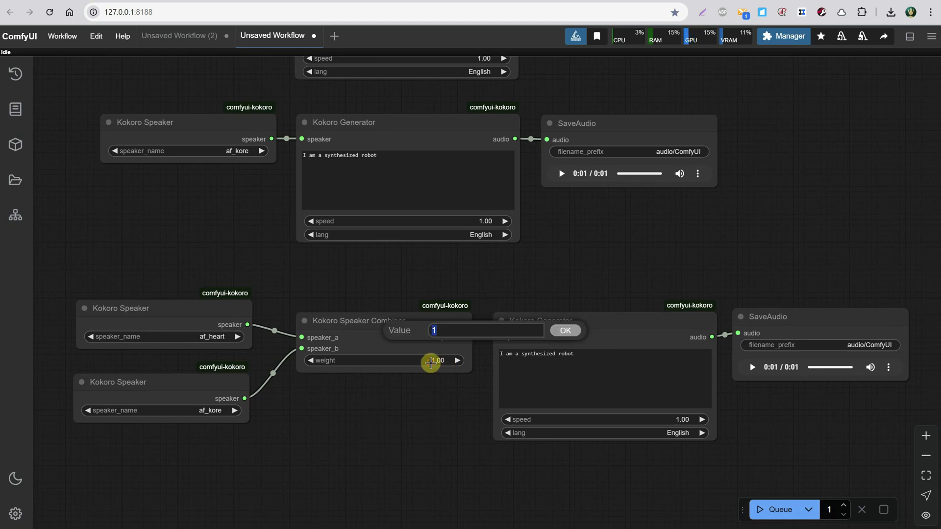
text(1)
key(Return)
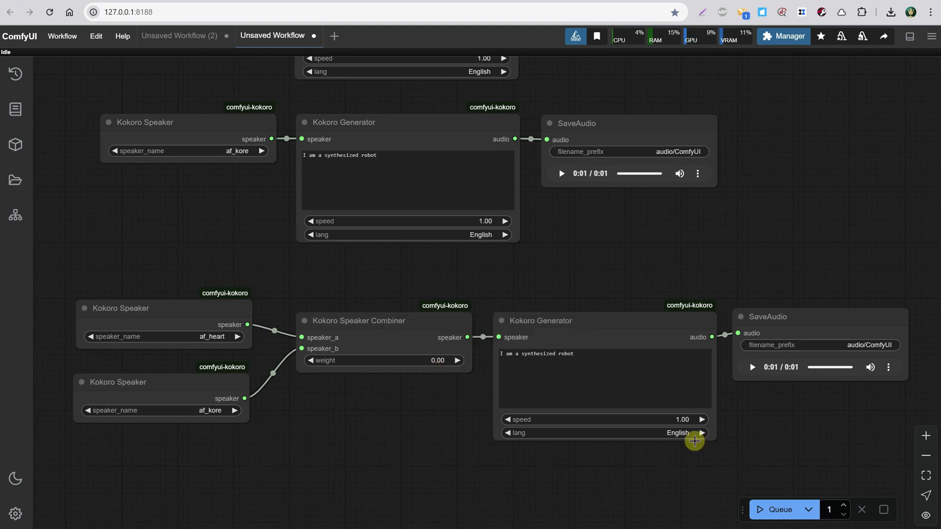
click(774, 512)
click(753, 373)
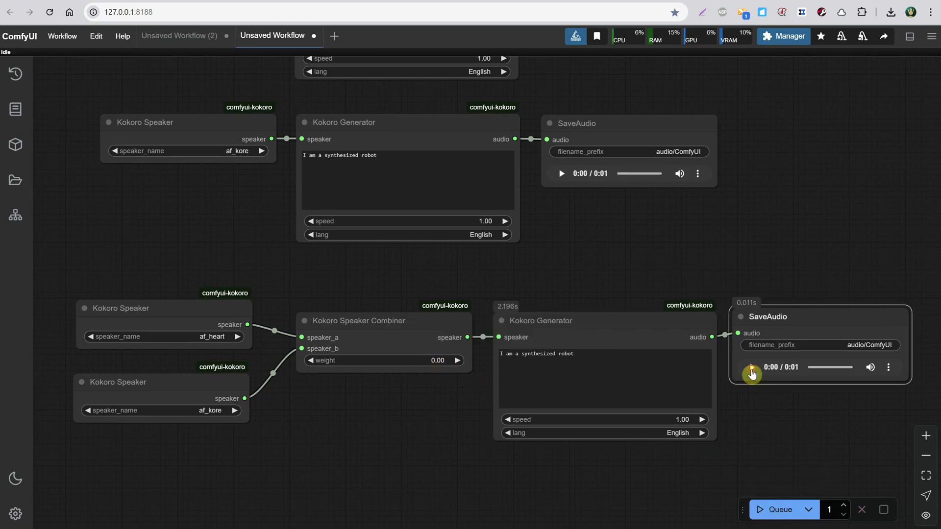
click(561, 175)
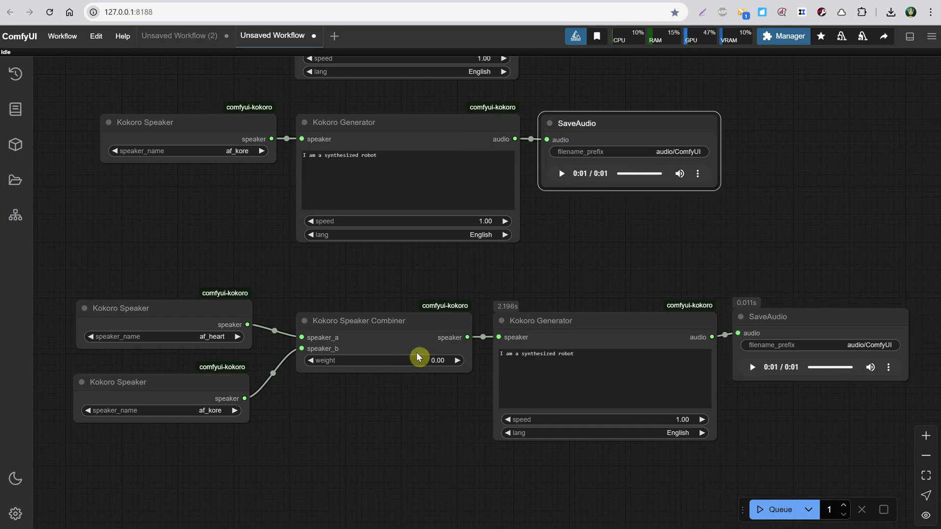
Regenerate the blended voice at combiner weight 0.5 and play the result
click(432, 360)
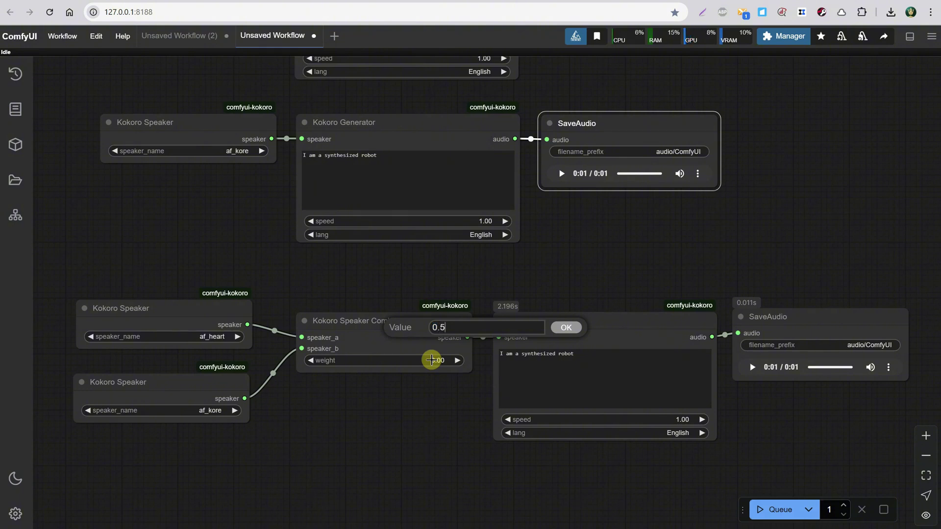
text(0.5)
key(Return)
click(770, 511)
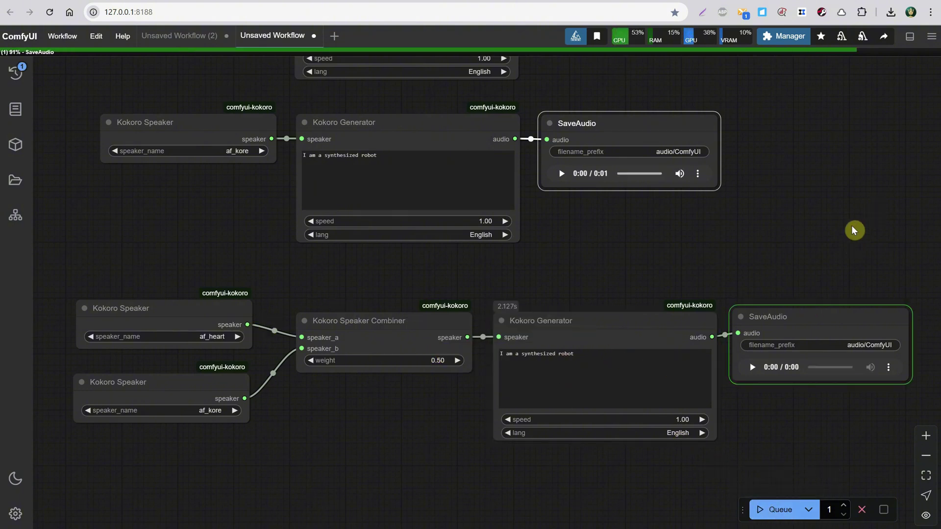
click(752, 368)
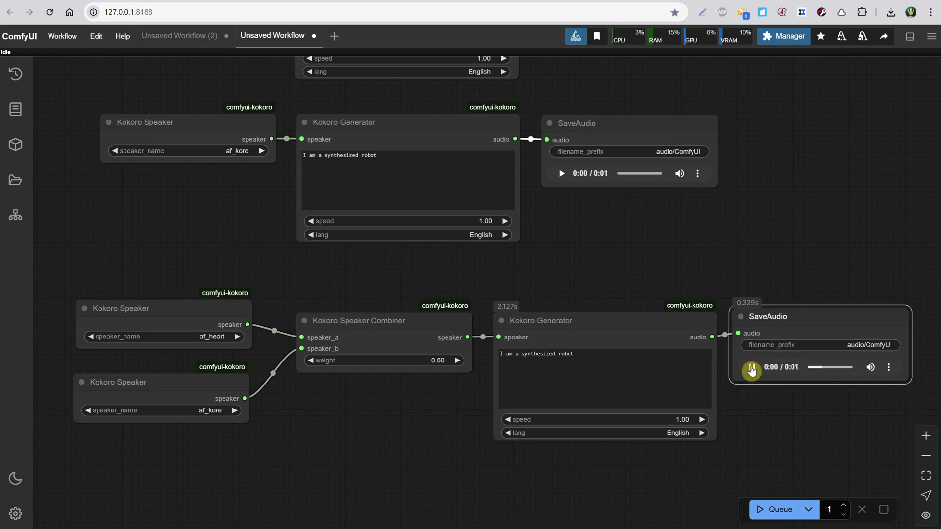
Regenerate at combiner weights 0.3, then 0.8, and play the 0.8 blend
click(422, 361)
text(0.3)
key(Return)
click(770, 511)
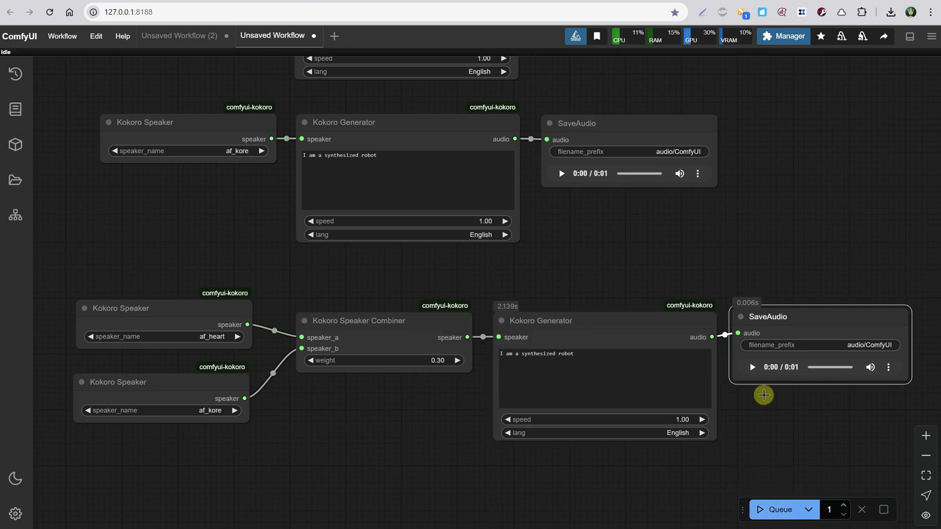
click(427, 361)
text(0.8)
key(Return)
key(ctrl+Return)
click(752, 368)
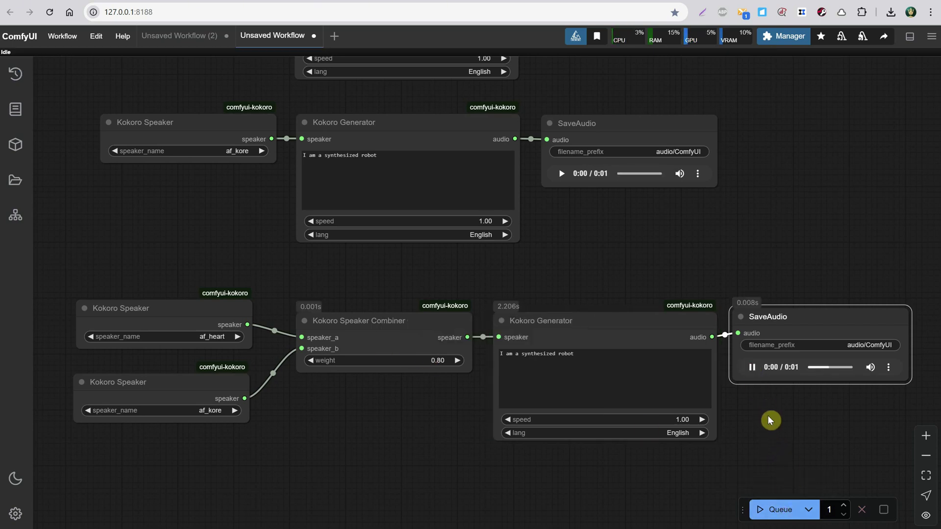
Switch the second Kokoro Speaker to jf_alpha, rerun, and play the new blend
click(211, 411)
click(210, 419)
key(ctrl+Return)
click(752, 367)
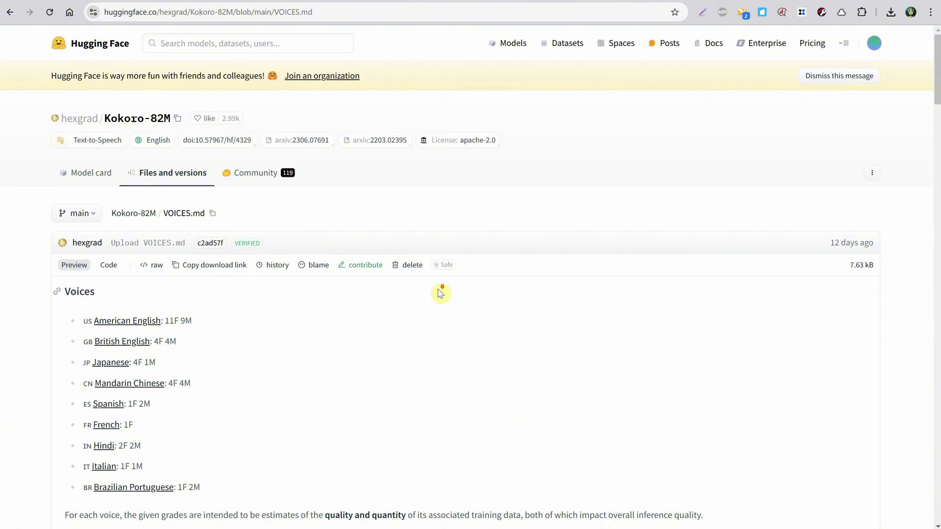
Scroll the Kokoro-82M VOICES.md page, highlighting the HH hours note and af_heart's heart trait
scroll(440, 294, down, 8)
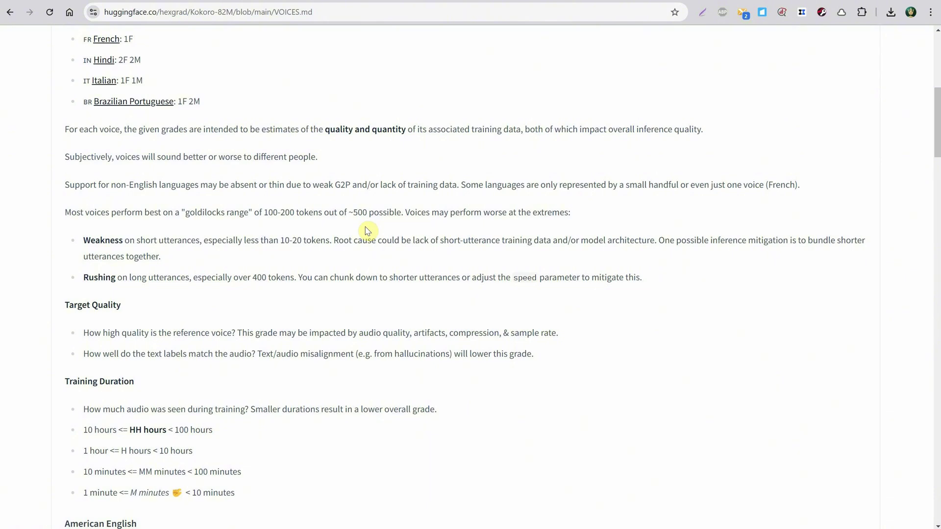
scroll(408, 265, down, 3)
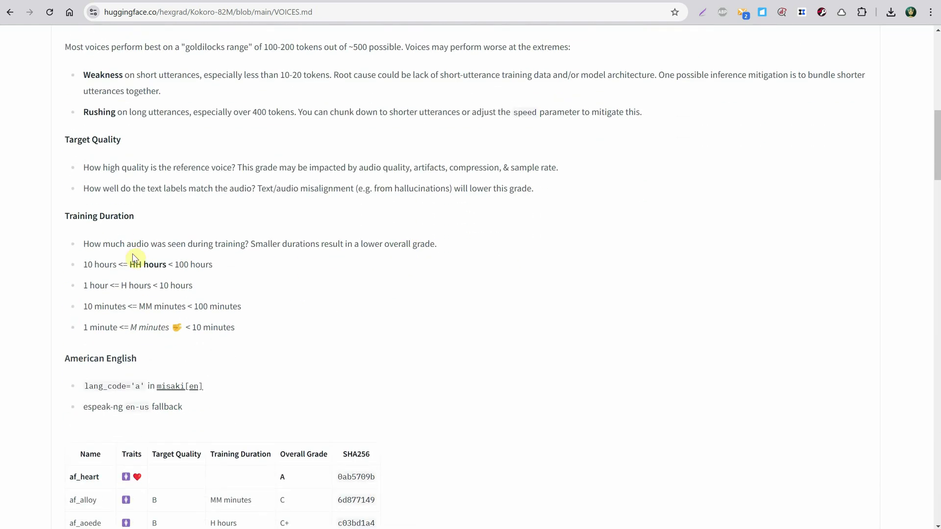
drag(122, 265, 166, 264)
click(387, 294)
scroll(388, 294, down, 1)
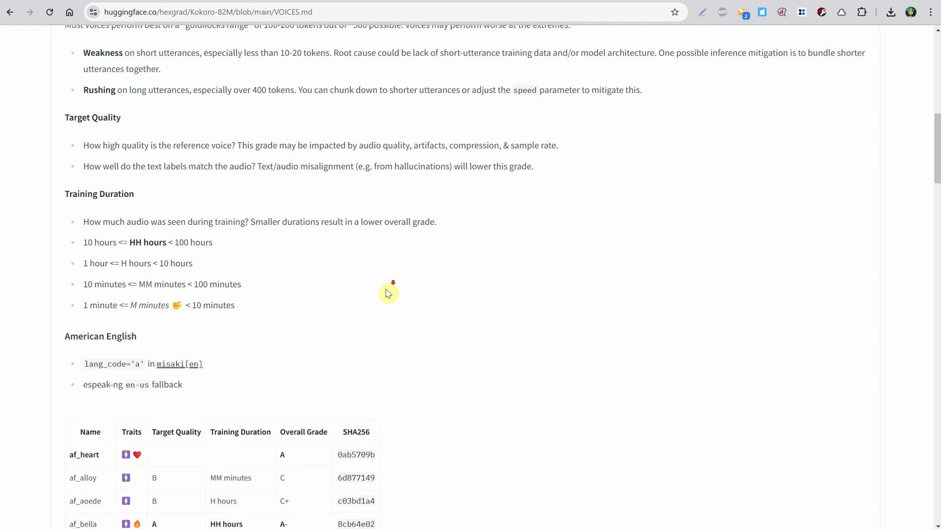
scroll(388, 294, down, 4)
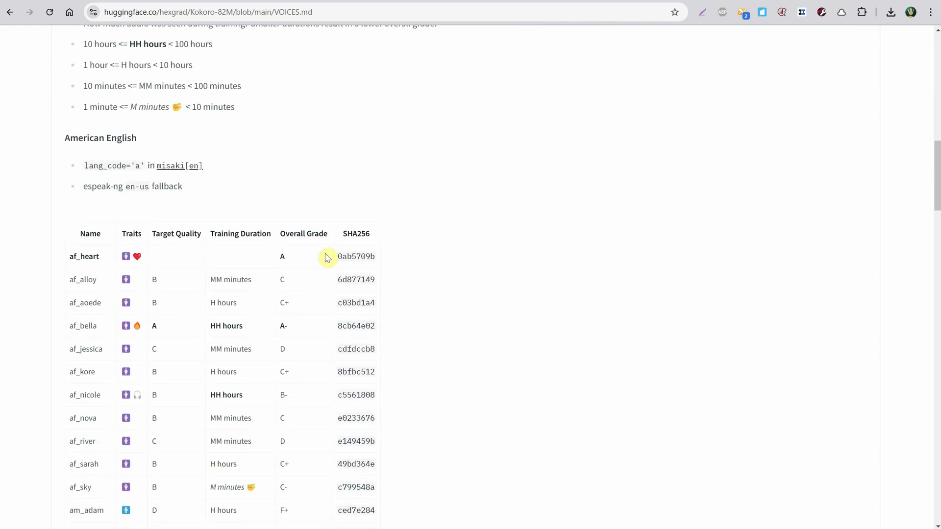
double_click(137, 257)
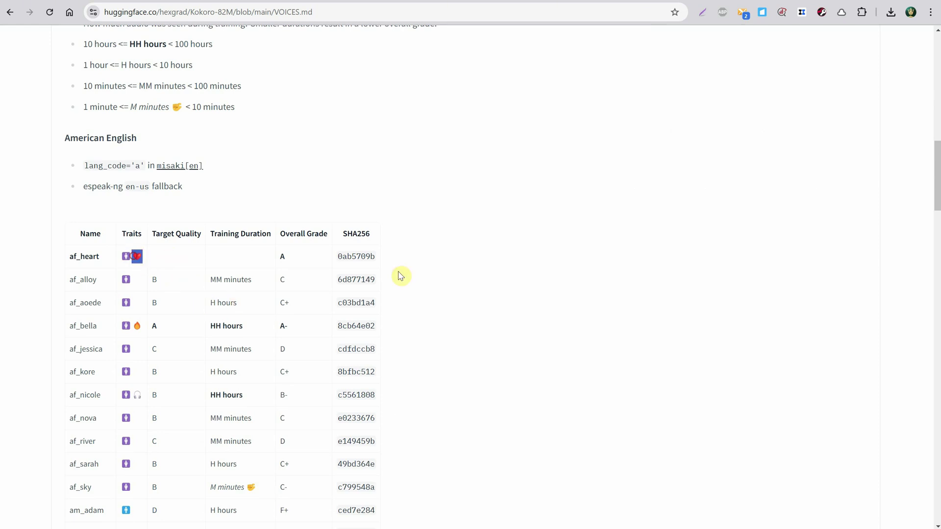
click(441, 270)
Review the HH < 100 hours definition and af_bella's entry, then return to ComfyUI
scroll(441, 270, down, 1)
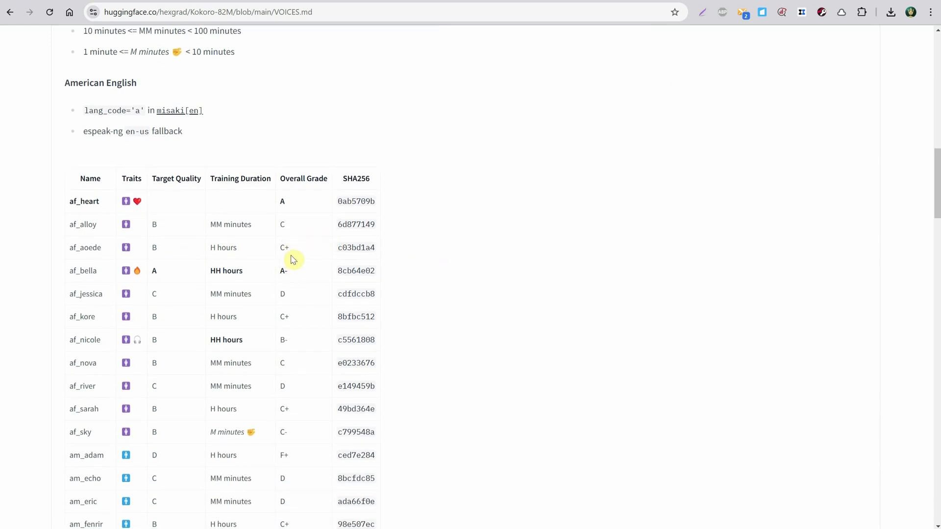
scroll(490, 318, down, 2)
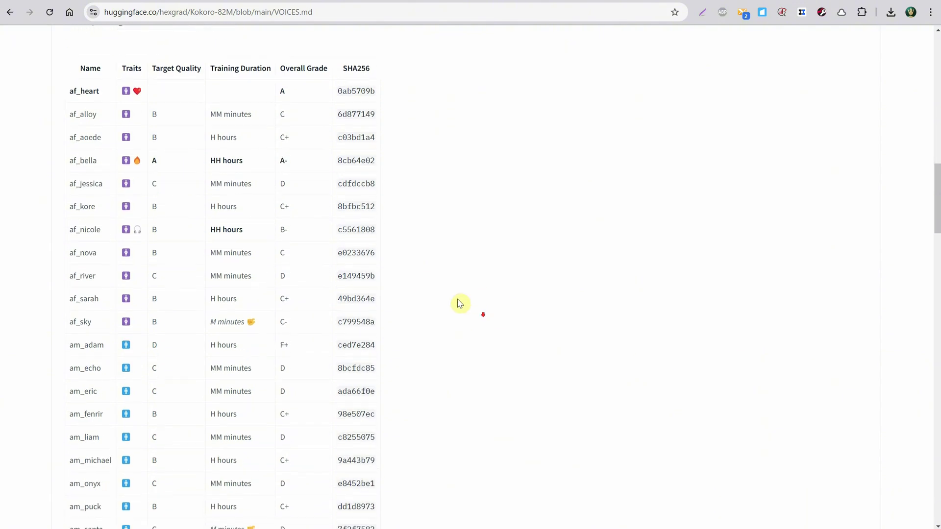
scroll(294, 277, down, 1)
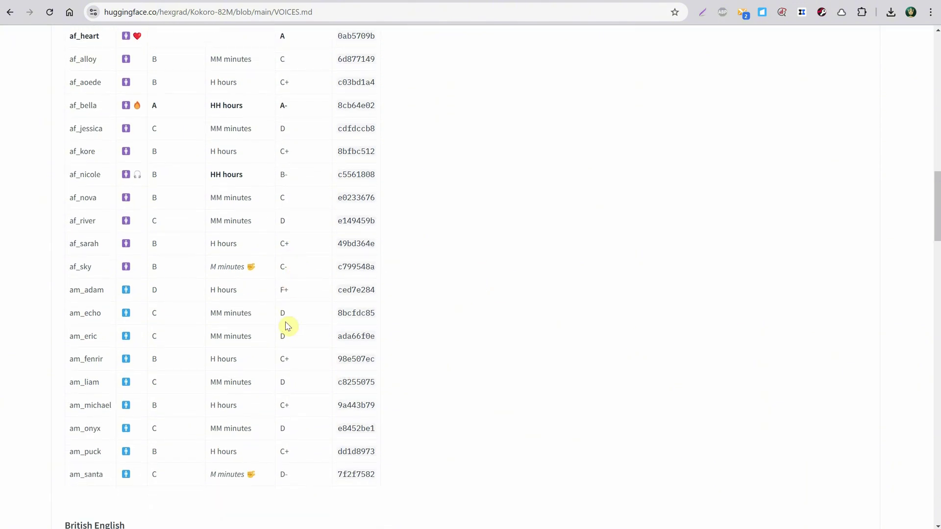
scroll(294, 304, down, 20)
scroll(304, 314, down, 14)
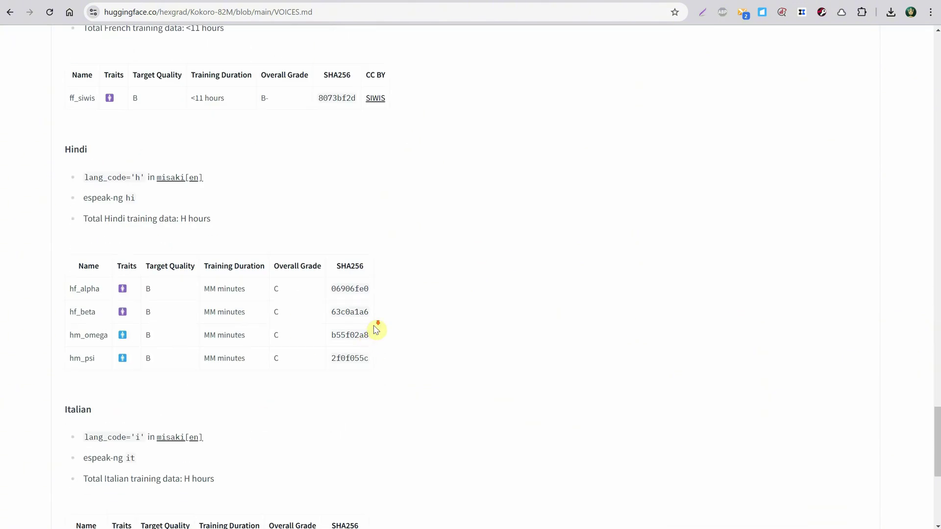
scroll(137, 80, up, 20)
drag(124, 45, 213, 45)
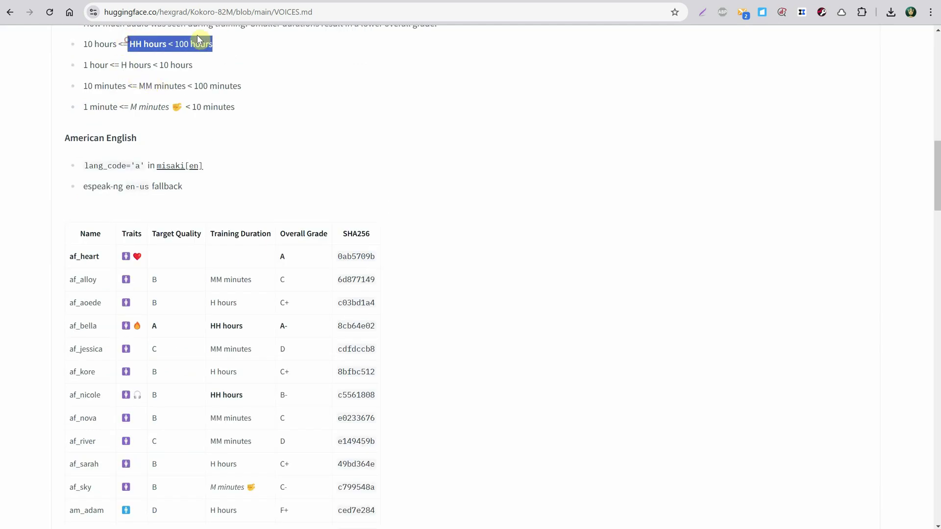
click(225, 43)
drag(210, 326, 221, 325)
click(283, 327)
drag(70, 326, 93, 326)
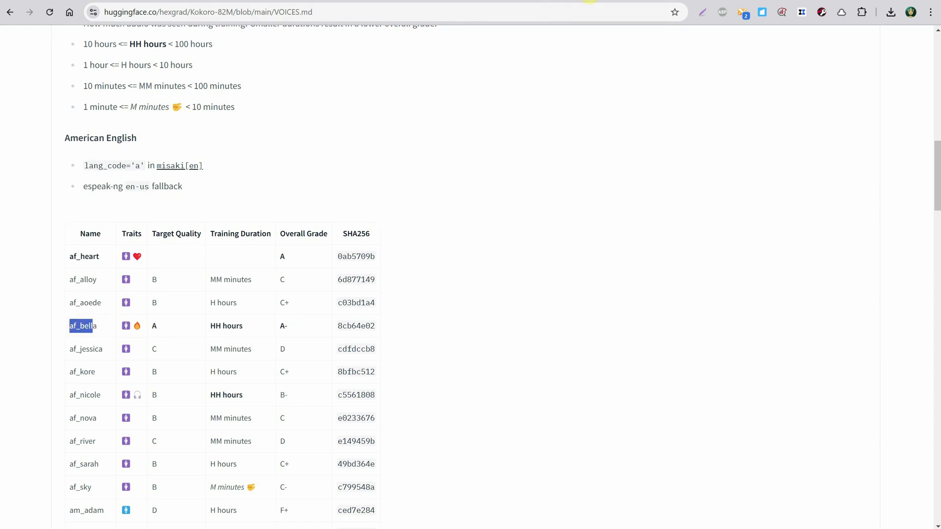
click(608, 1)
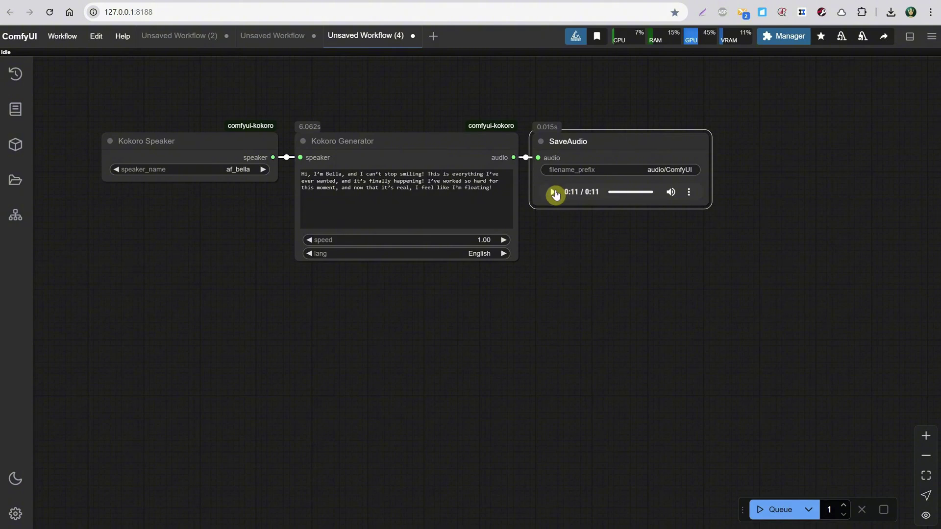
Play the 11-second af_bella "Hi, I'm Bella" speech clip in the SaveAudio node
click(554, 192)
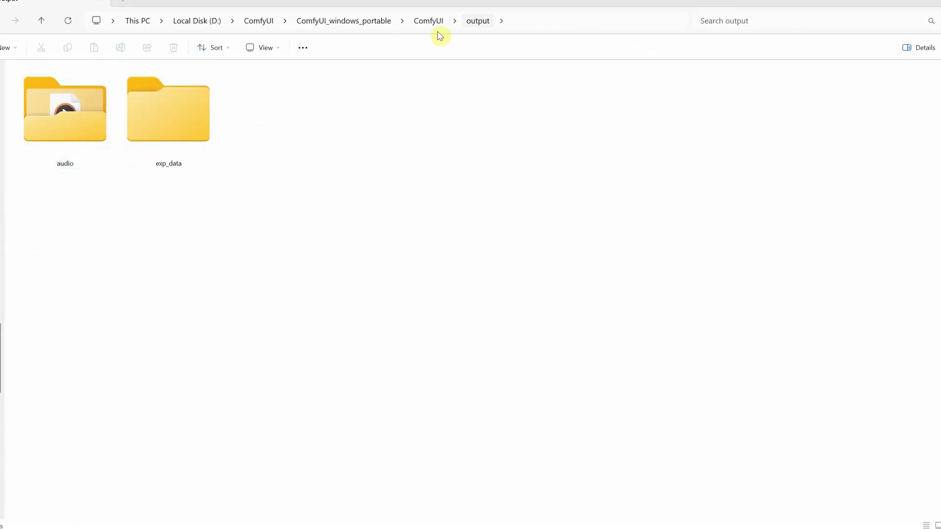
Play ComfyUI_00060_.flac from output\audio in Media Player, then the am_michael clip in ComfyUI
click(104, 119)
double_click(105, 119)
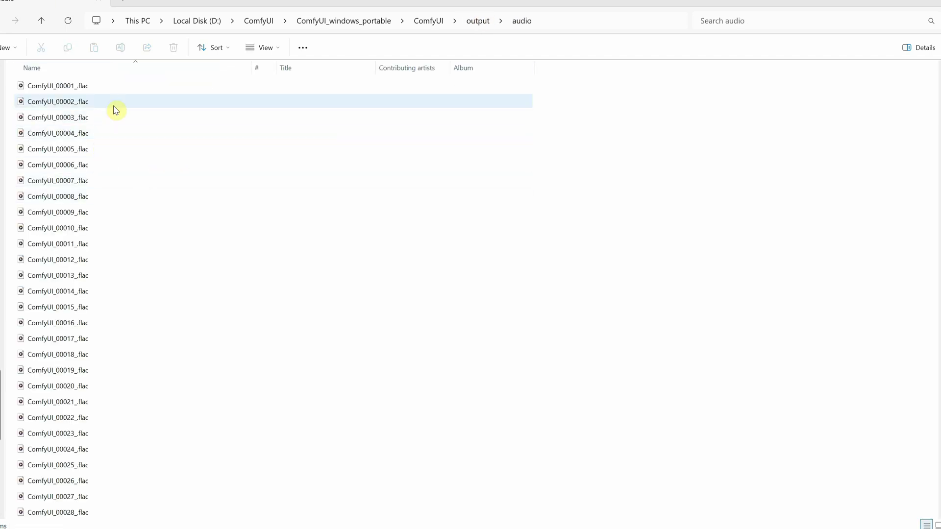
scroll(118, 142, down, 10)
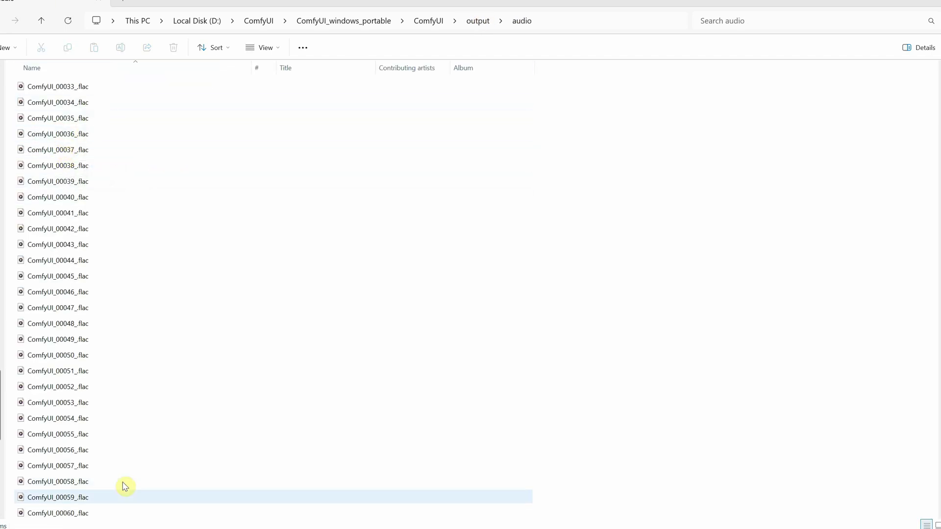
click(63, 515)
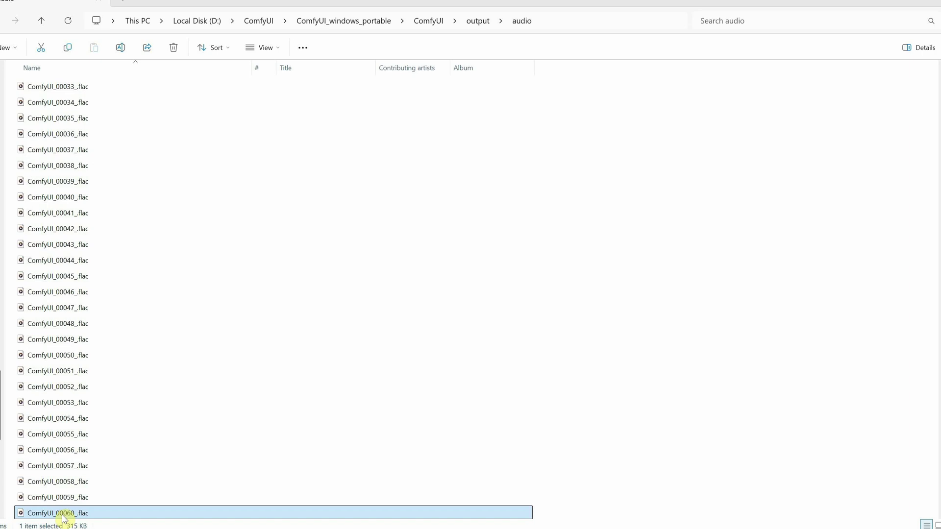
double_click(62, 514)
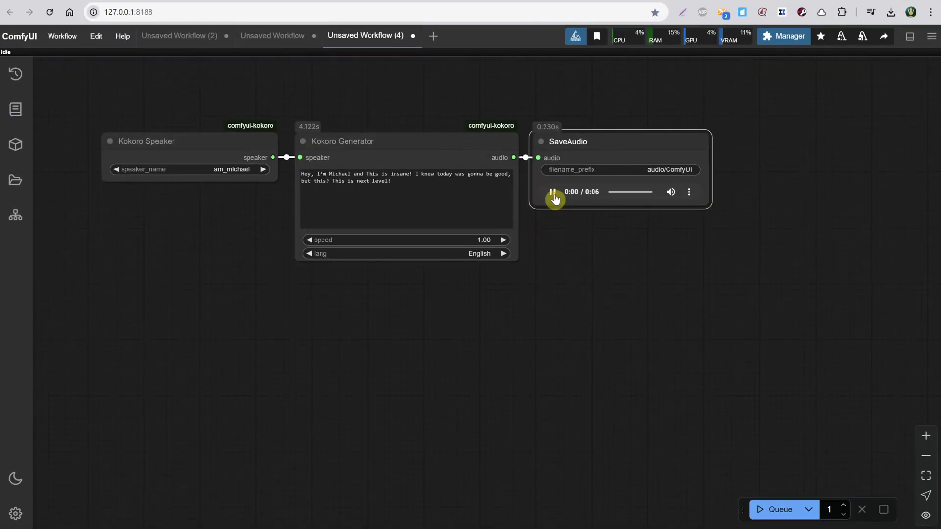
click(553, 192)
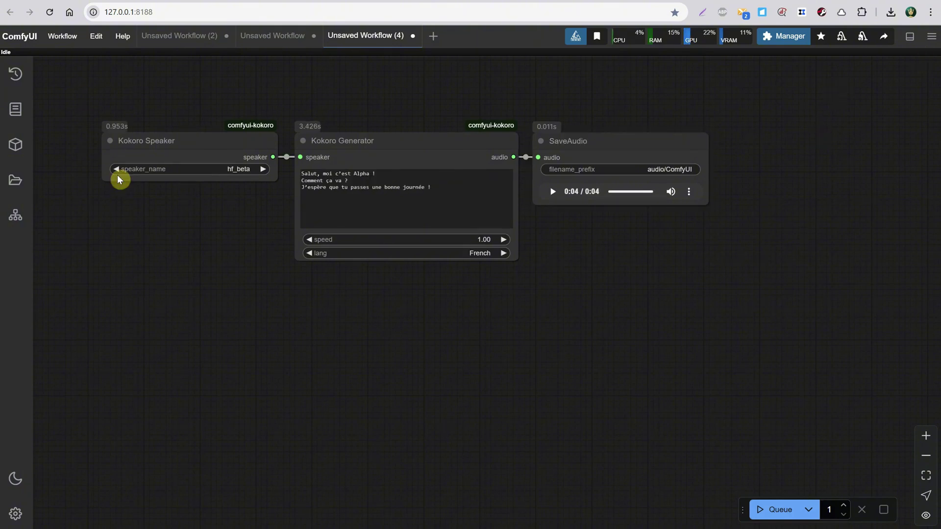
Use the hf_beta speaker with French language and play the "Salut, moi c'est Alpha !" clip
click(236, 169)
text(hf)
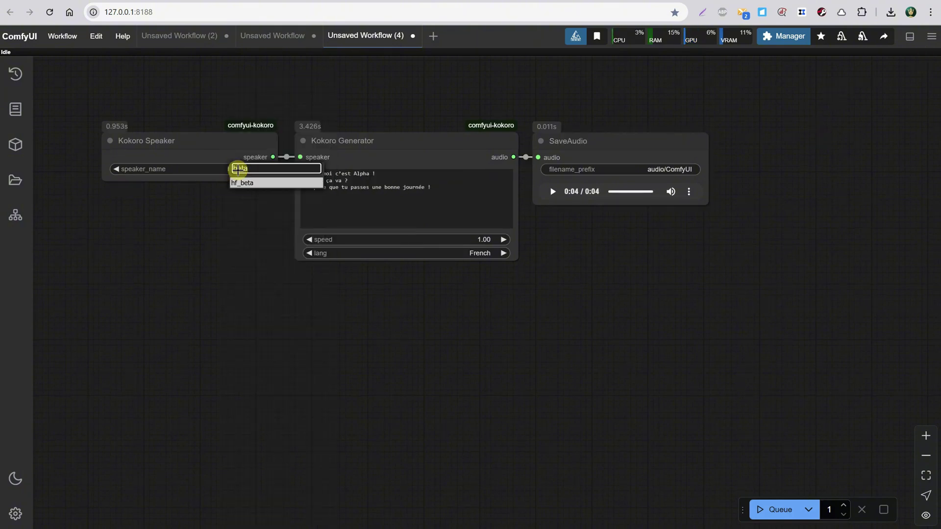
click(244, 185)
click(383, 253)
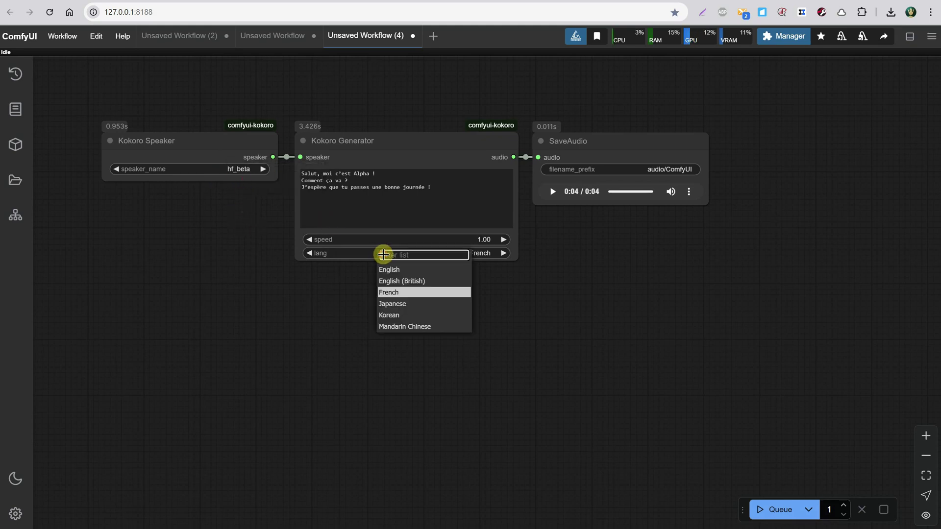
click(395, 293)
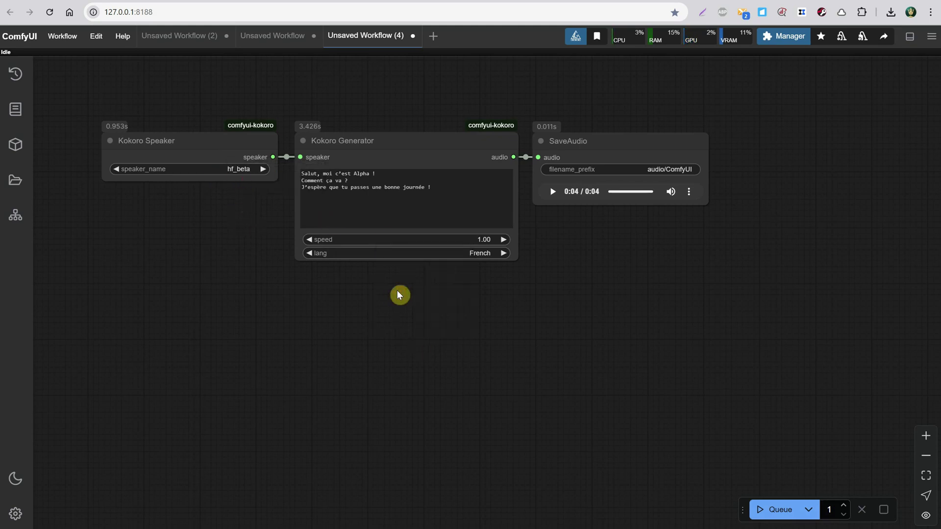
drag(428, 206, 252, 147)
click(427, 193)
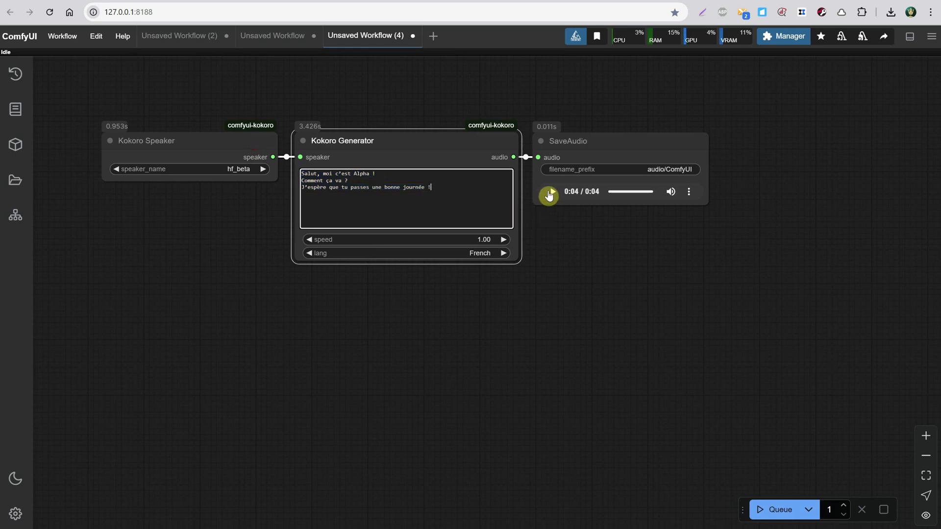
click(549, 194)
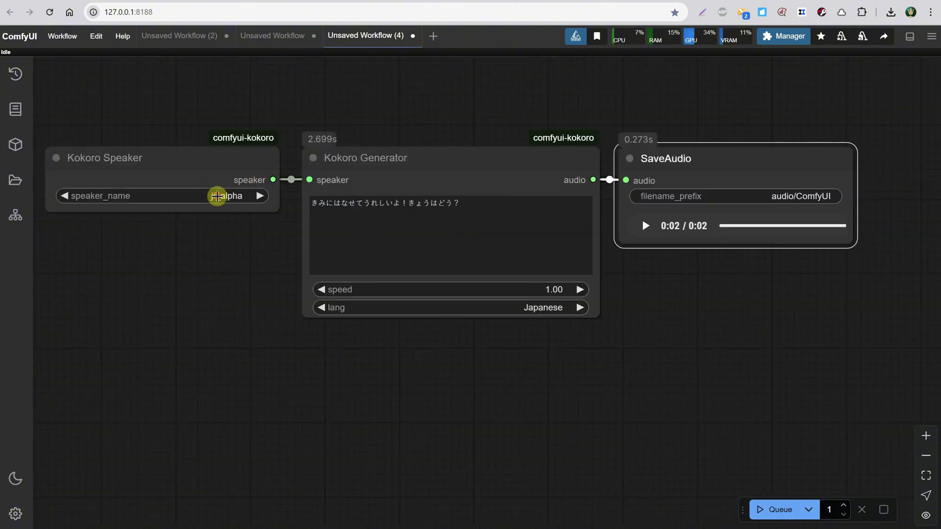
Set the speaker to jf_alpha with Japanese language and play the 2-second Japanese clip
click(217, 196)
click(235, 415)
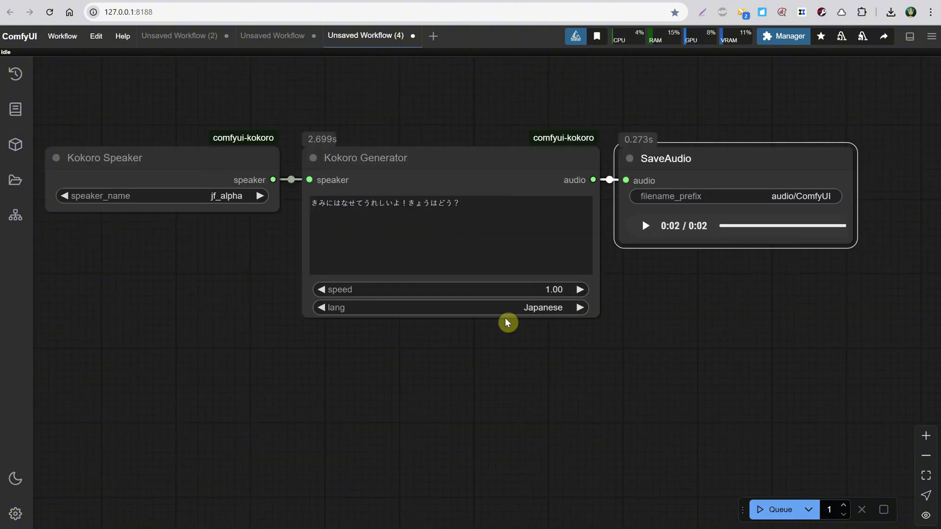
click(545, 309)
click(552, 360)
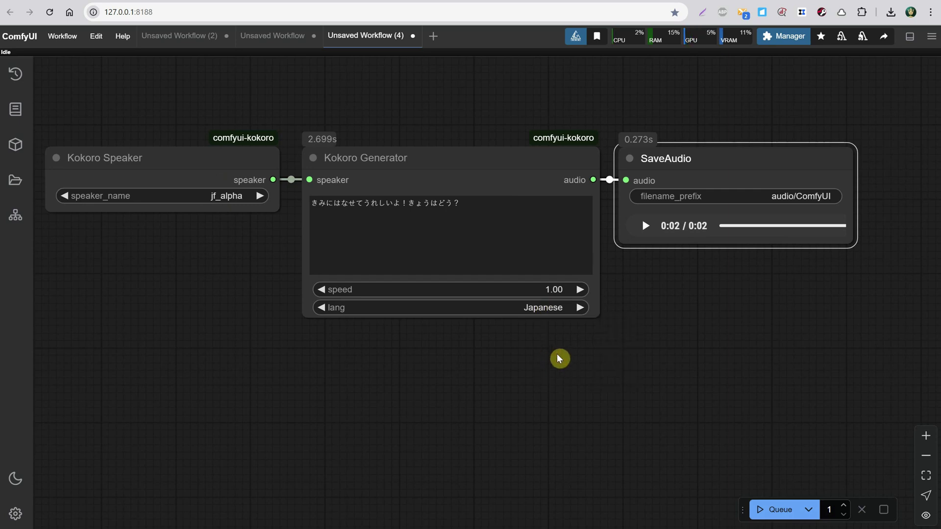
click(644, 226)
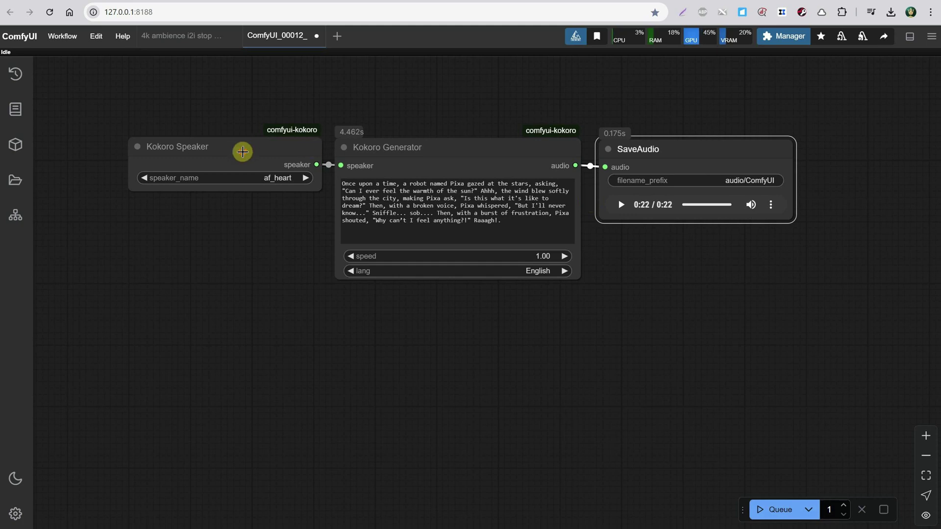
Inspect the Kokoro Speaker and Generator nodes, play the 22-second af_heart robot story, then switch to ElevenLabs
click(243, 152)
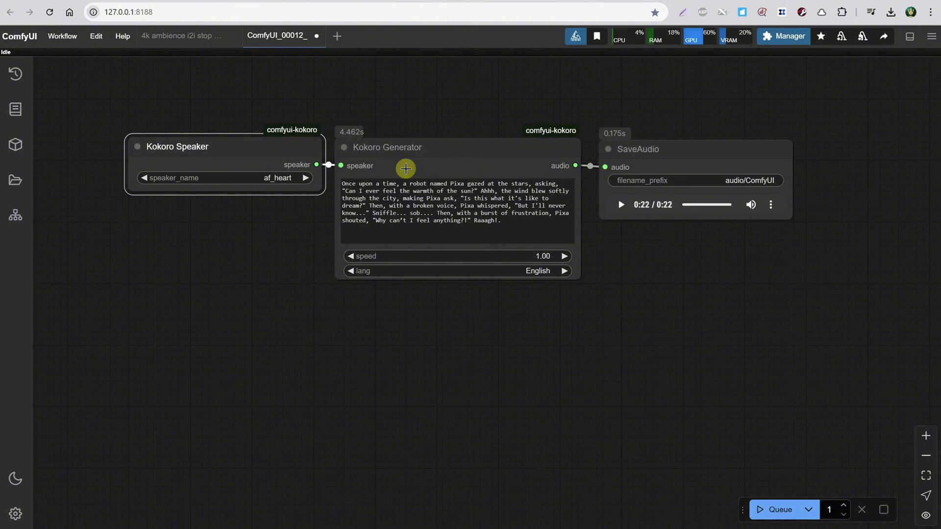
click(408, 168)
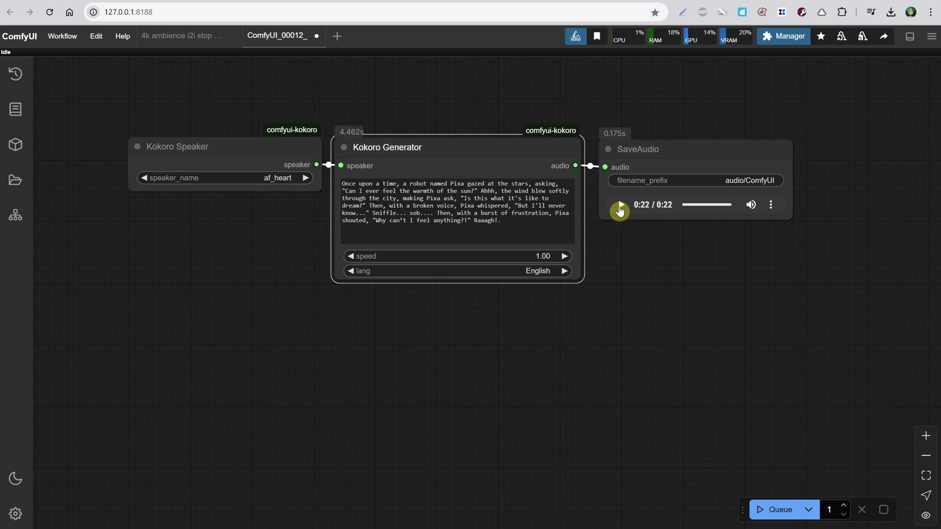
click(620, 207)
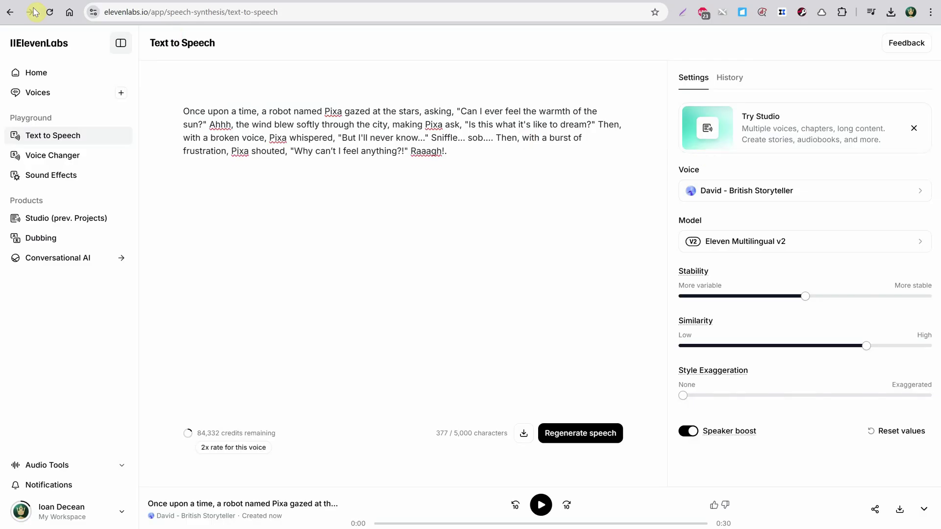
click(33, 12)
Play the 30-second David - British Storyteller narration of the robot story in ElevenLabs
click(541, 505)
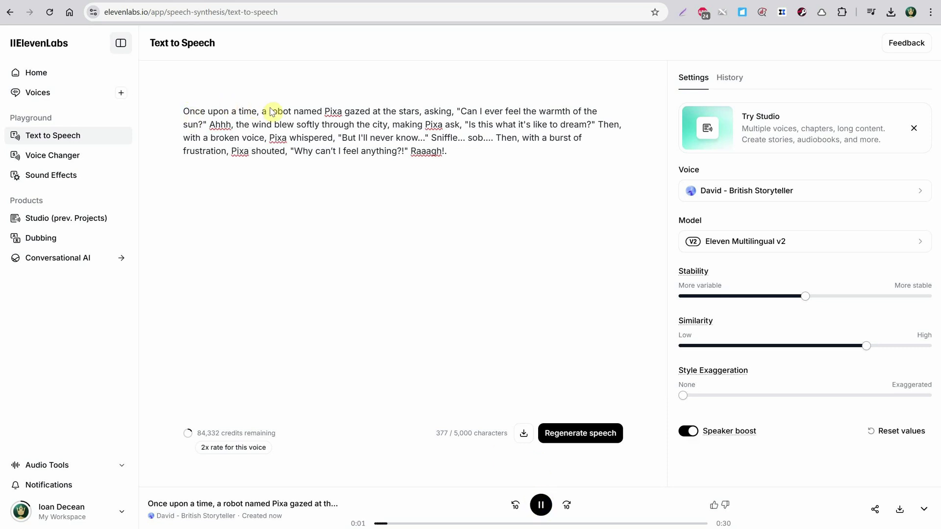